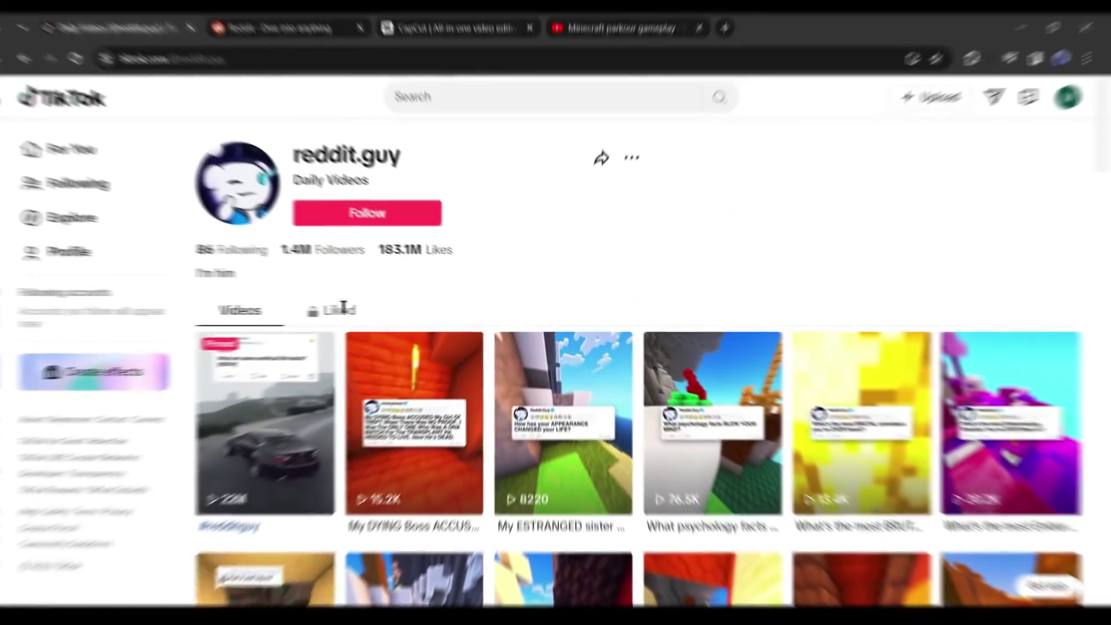
# Watch the My DYING Boss video, then return to the profile
pyautogui.scroll(-10, 298, 385)
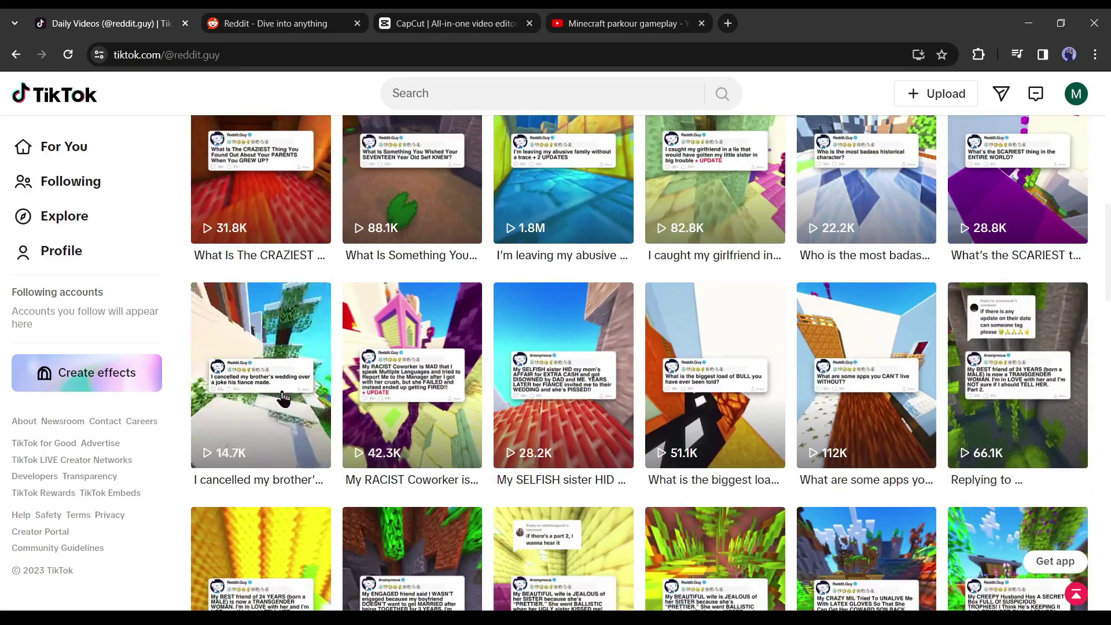
pyautogui.scroll(-20, 640, 355)
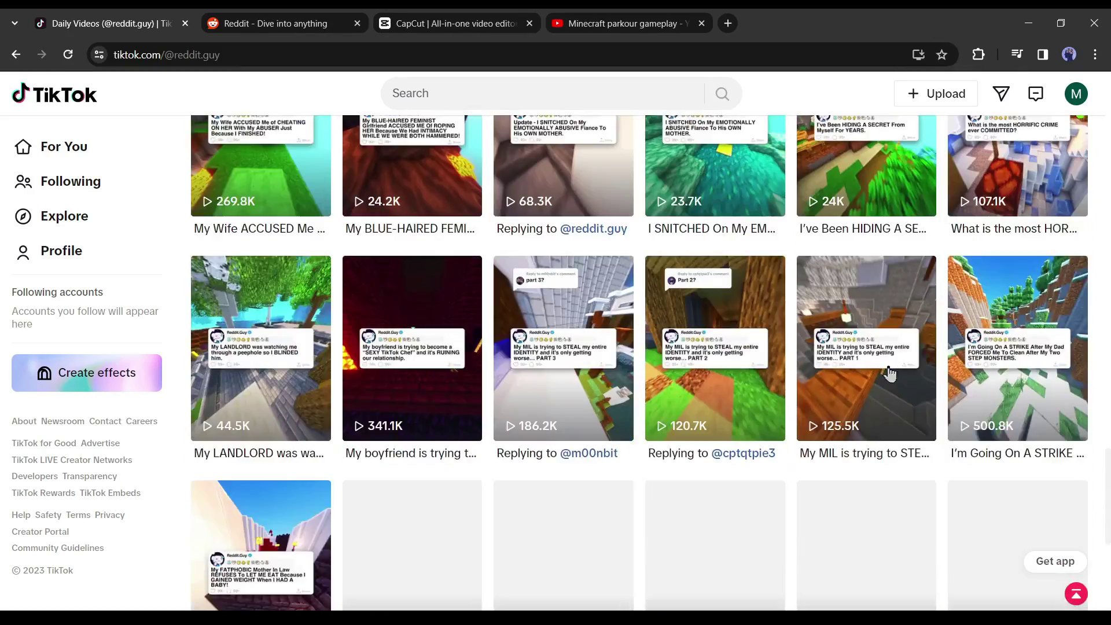
pyautogui.scroll(20, 889, 375)
pyautogui.click(323, 415)
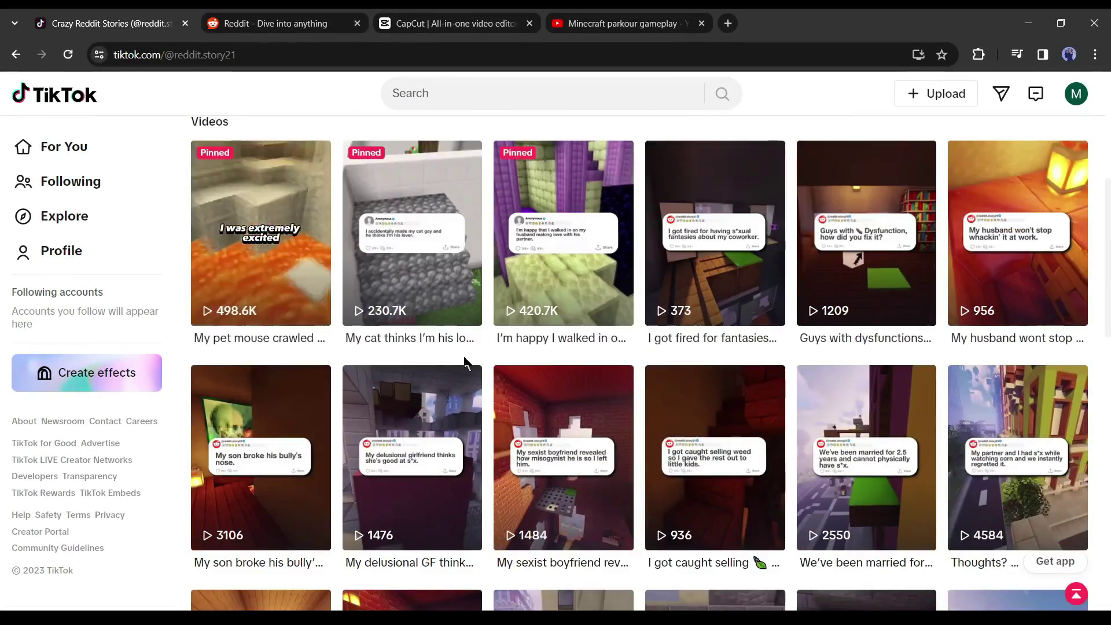
pyautogui.scroll(-3, 442, 425)
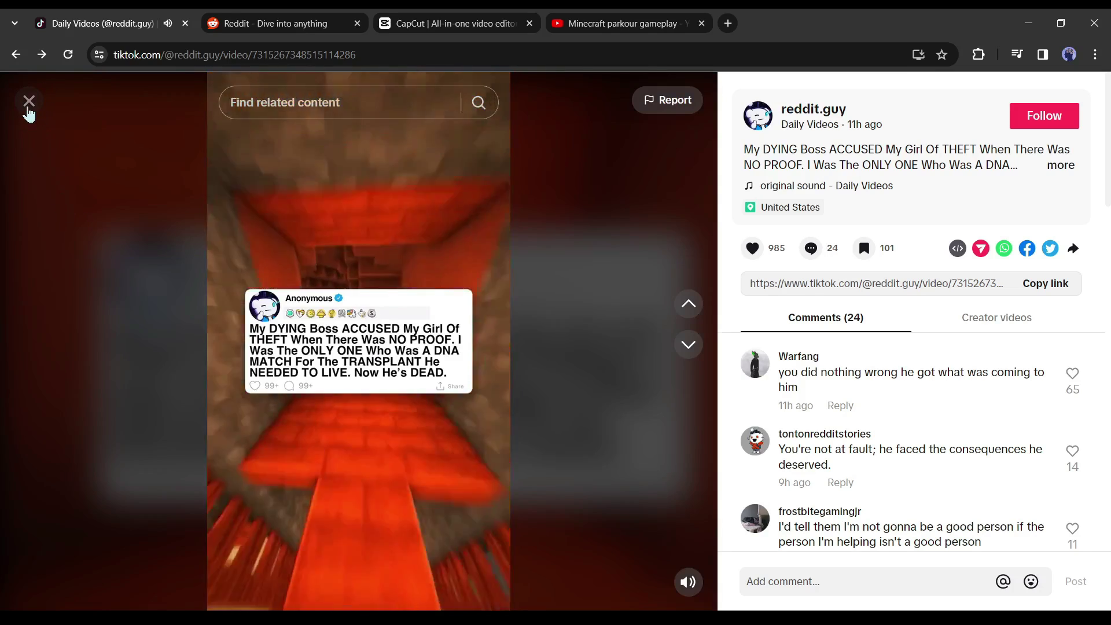
pyautogui.click(27, 102)
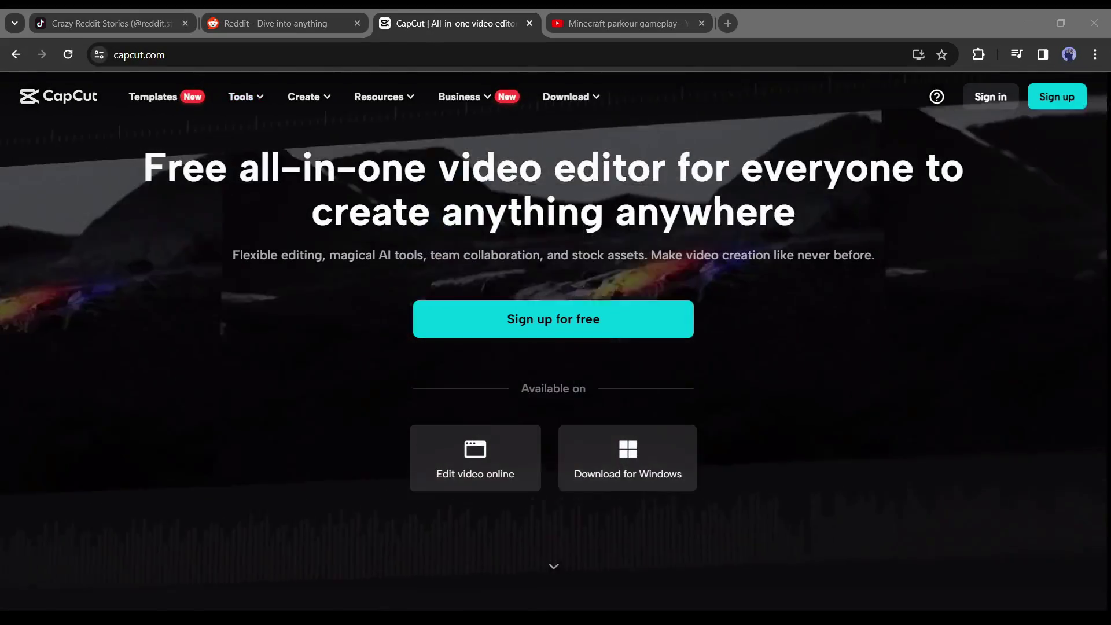
# Scroll through the capcut.com homepage and dismiss the Try CapCut banner
pyautogui.scroll(-10, 523, 349)
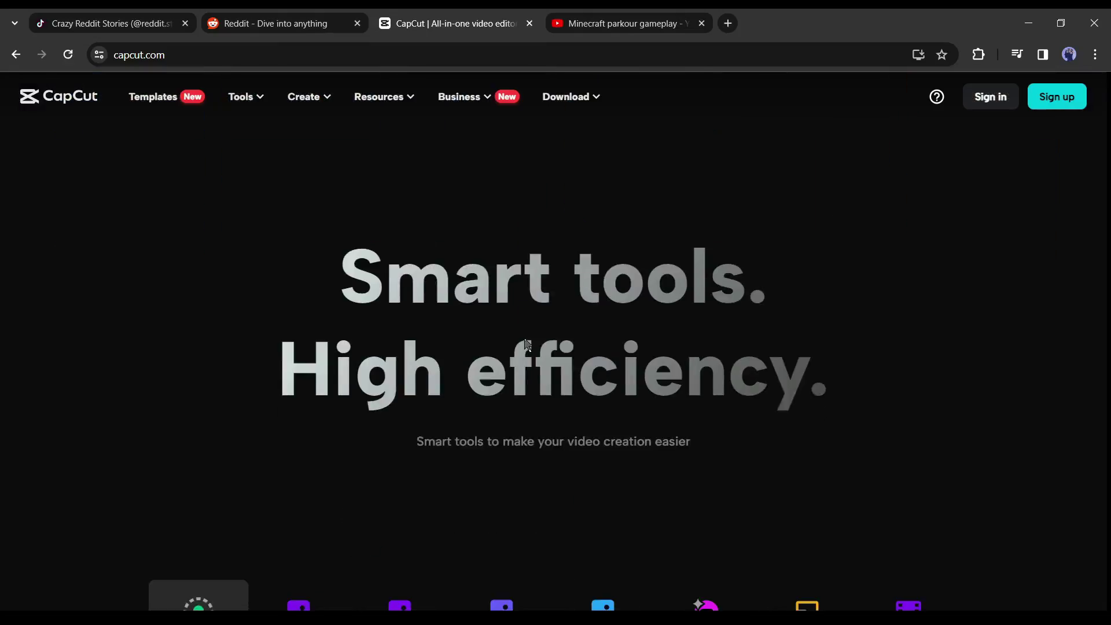
pyautogui.scroll(-10, 526, 346)
pyautogui.scroll(10, 637, 353)
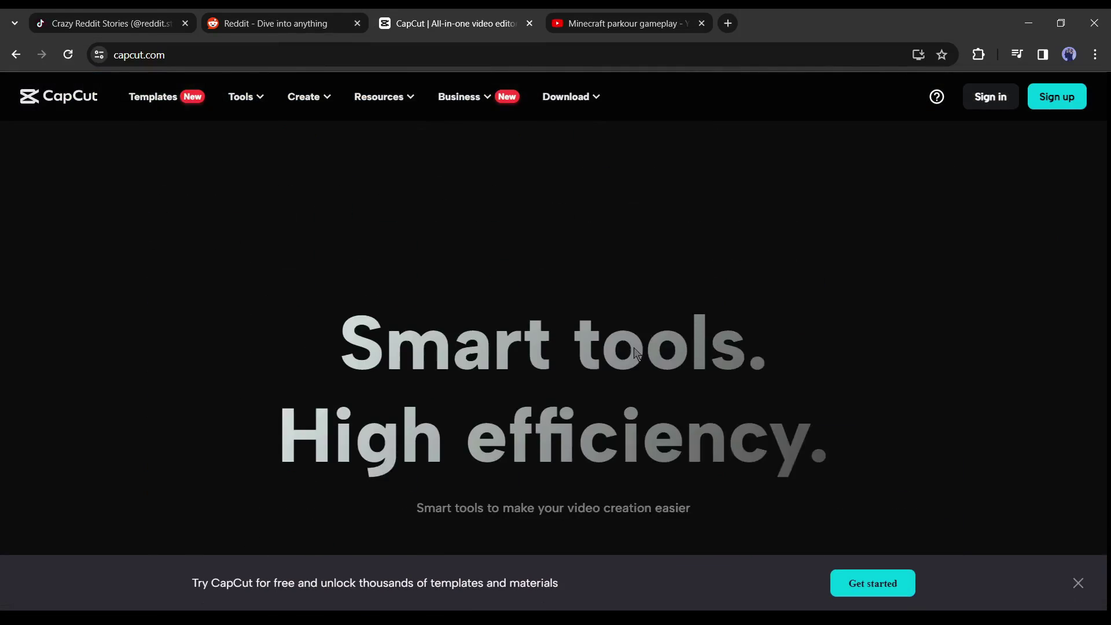
pyautogui.scroll(-15, 637, 352)
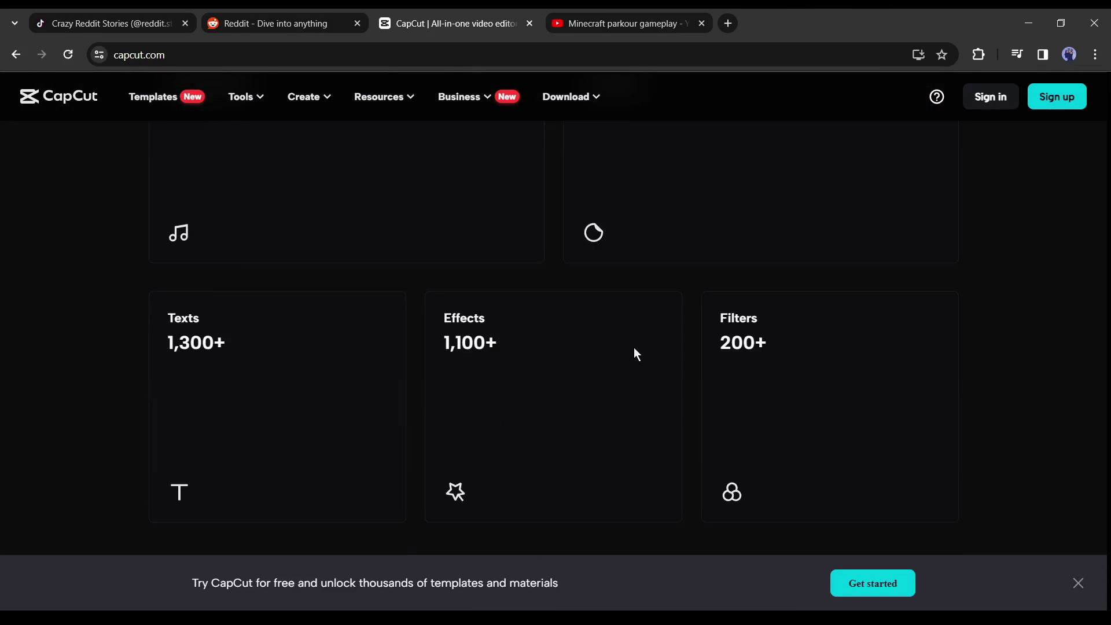
pyautogui.scroll(-15, 635, 353)
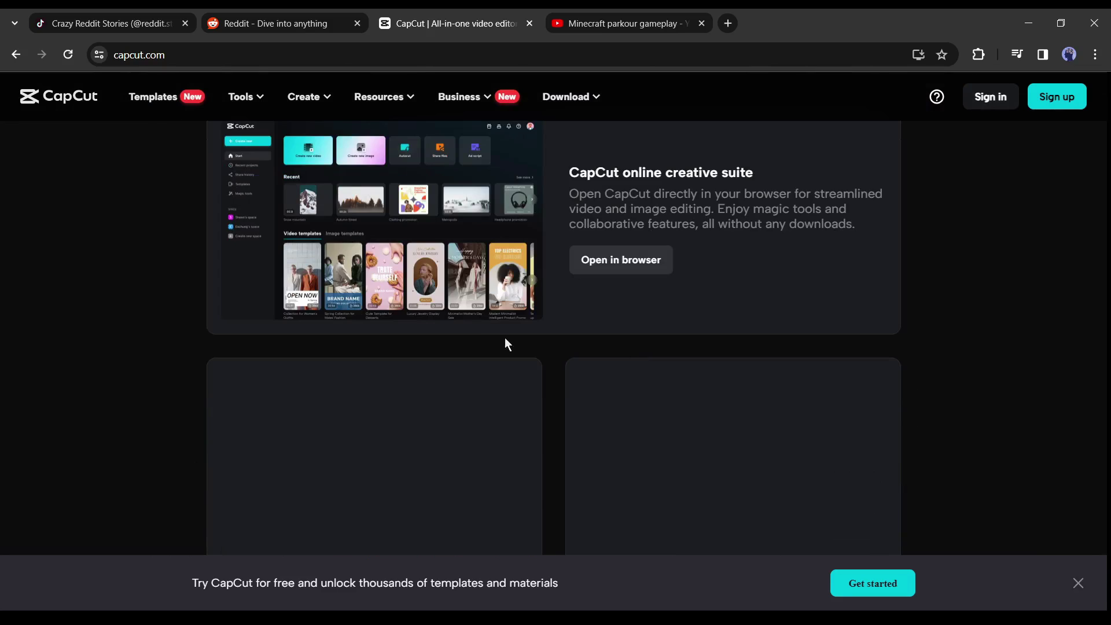
pyautogui.scroll(3, 505, 344)
pyautogui.click(1078, 583)
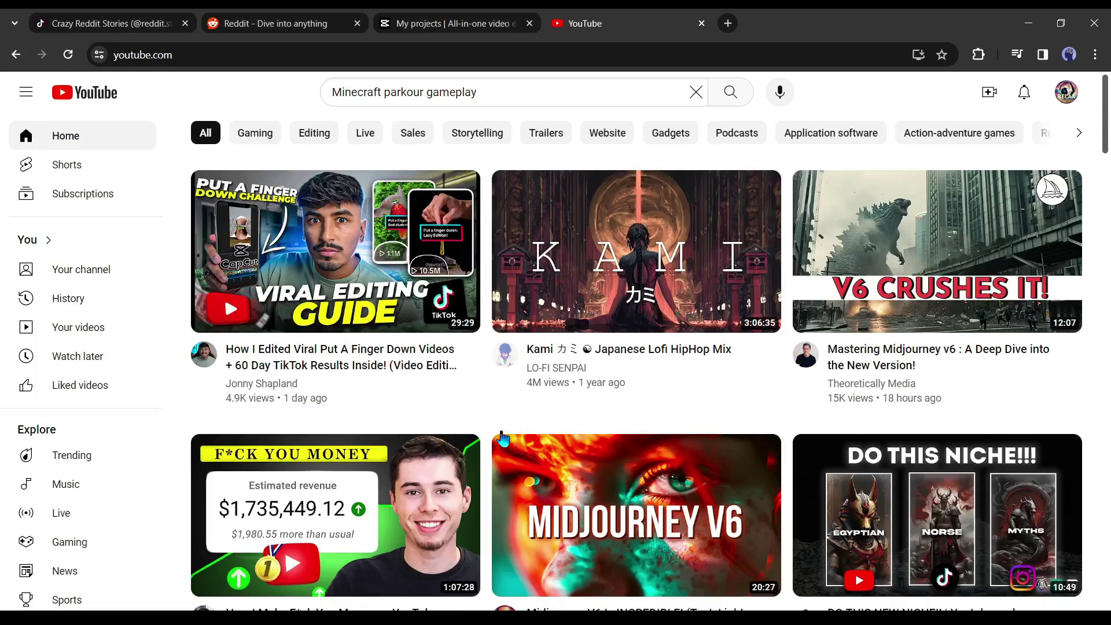
# Search YouTube for 'Minecraft parkour gameplay' and filter results to Creative Commons only
pyautogui.click(512, 93)
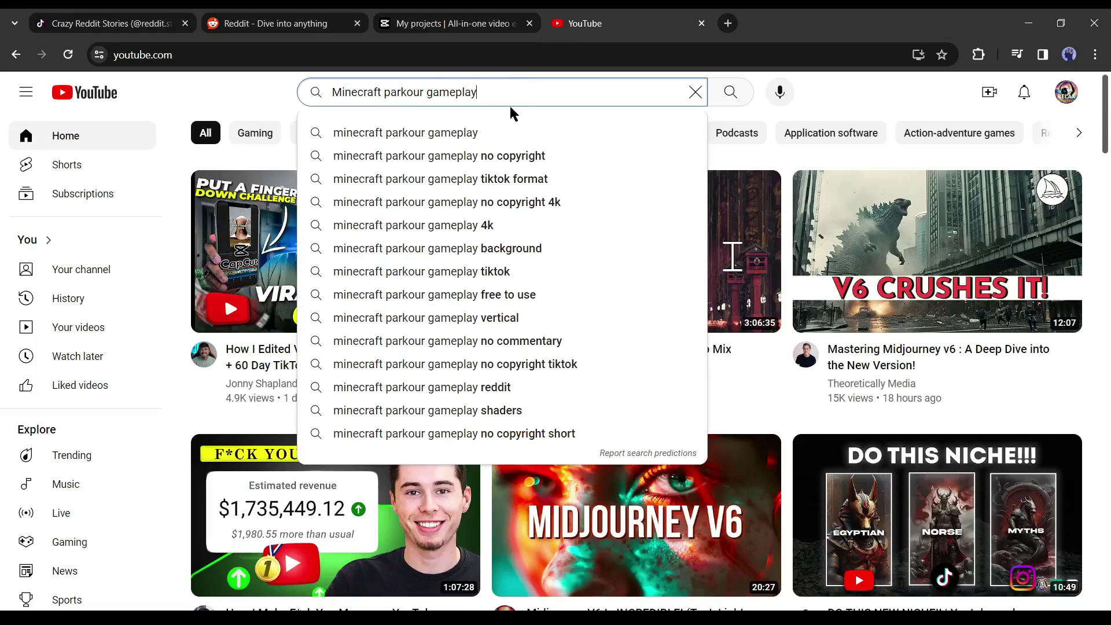
pyautogui.click(723, 93)
pyautogui.scroll(-8, 408, 294)
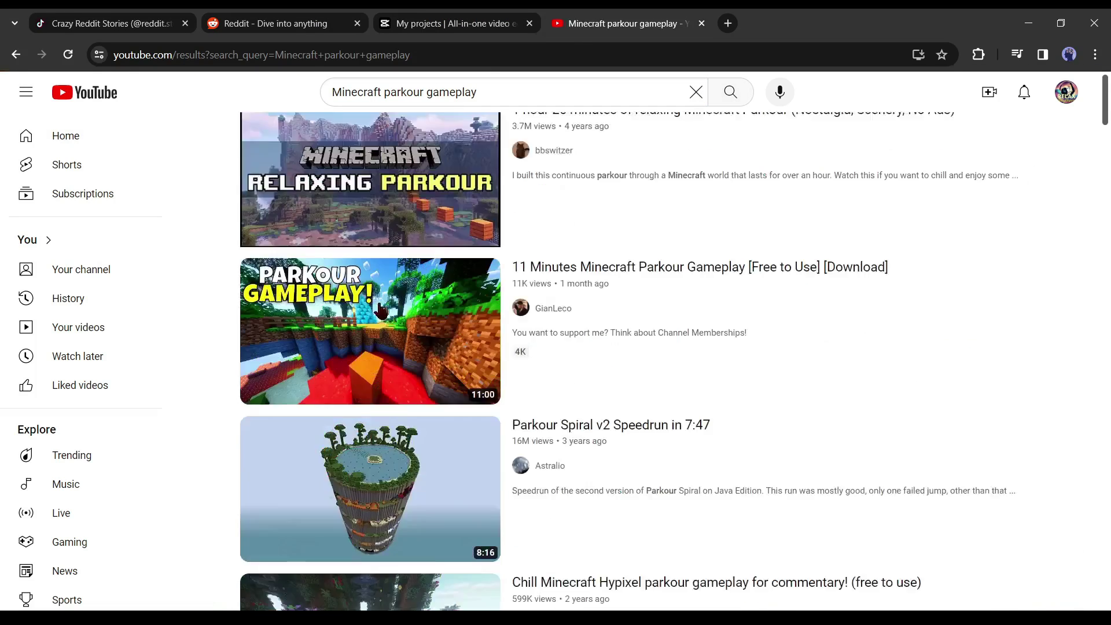
pyautogui.scroll(8, 406, 296)
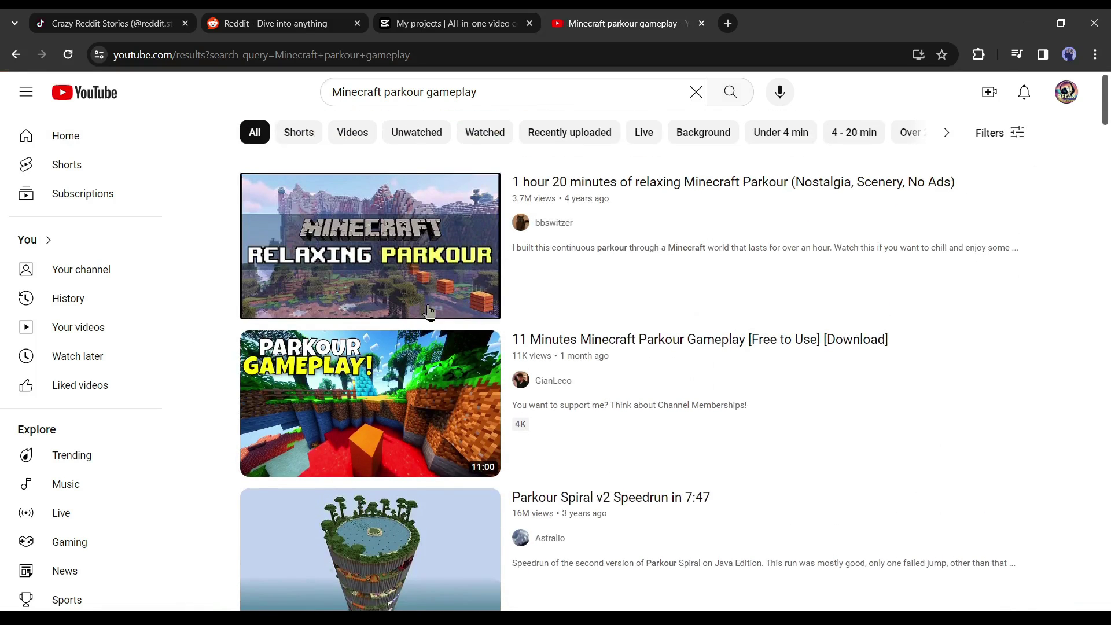
pyautogui.click(1012, 138)
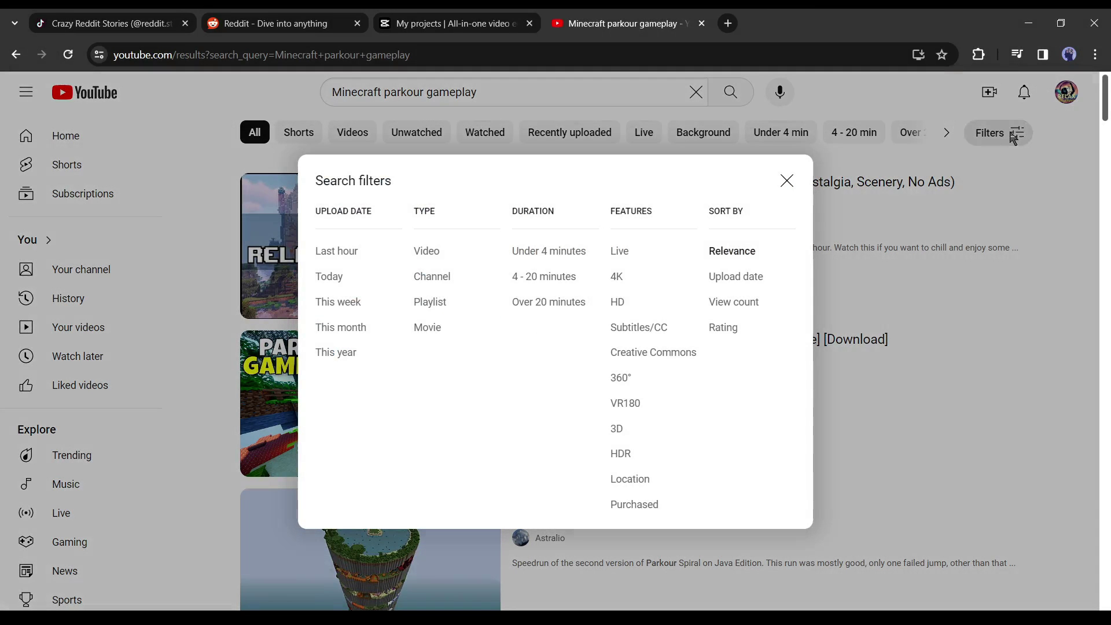
pyautogui.click(641, 359)
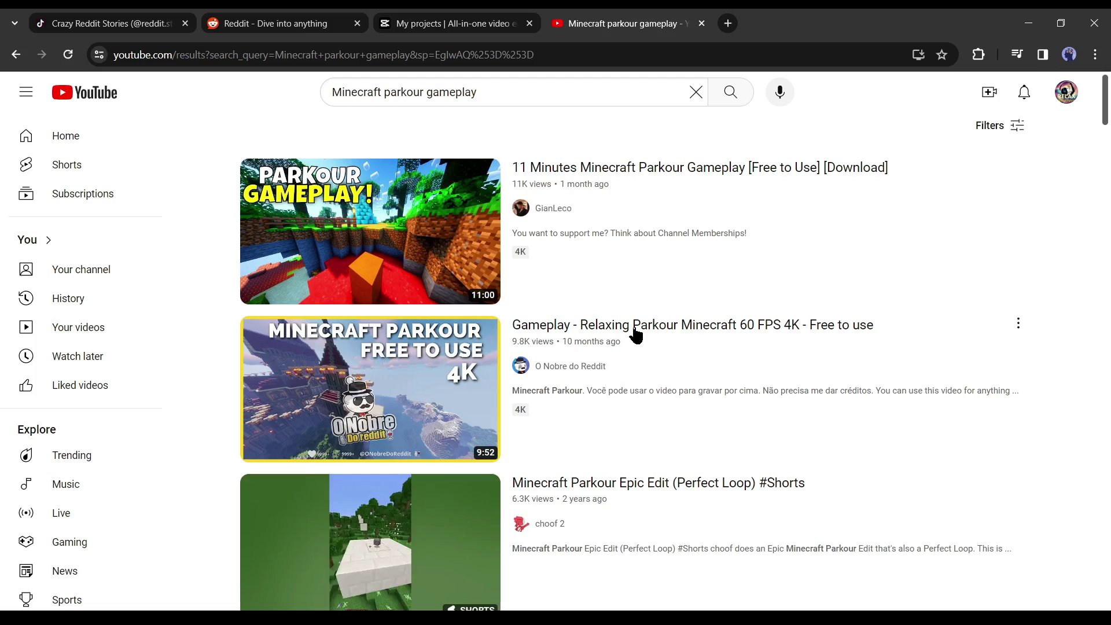
pyautogui.scroll(-10, 749, 307)
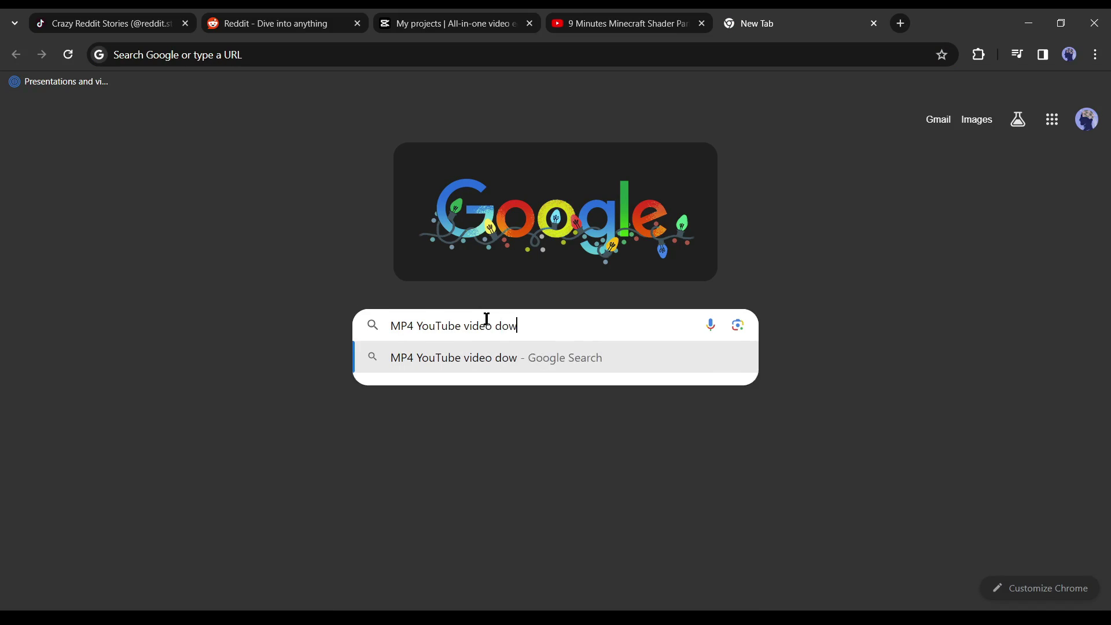
# Search for an MP4 YouTube downloader and copy the parkour video's URL
pyautogui.press('Return')
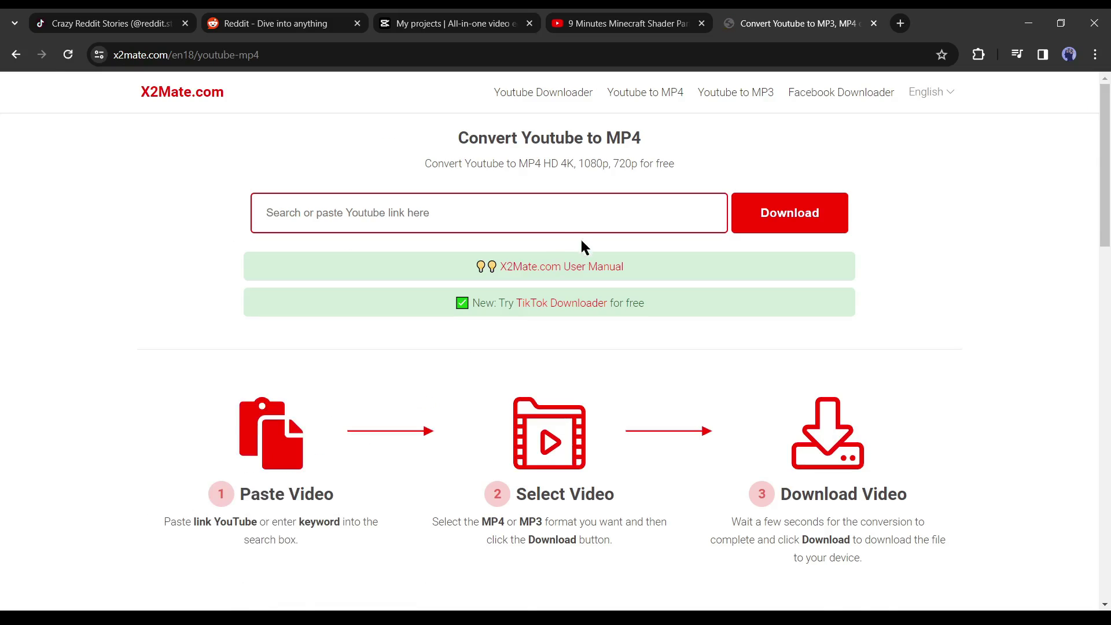
pyautogui.click(628, 22)
pyautogui.click(614, 54)
pyautogui.hotkey('ctrl', 'c')
# Paste the link into X2Mate and download the 1080p60 MP4
pyautogui.click(756, 30)
pyautogui.click(441, 215)
pyautogui.hotkey('ctrl', 'v')
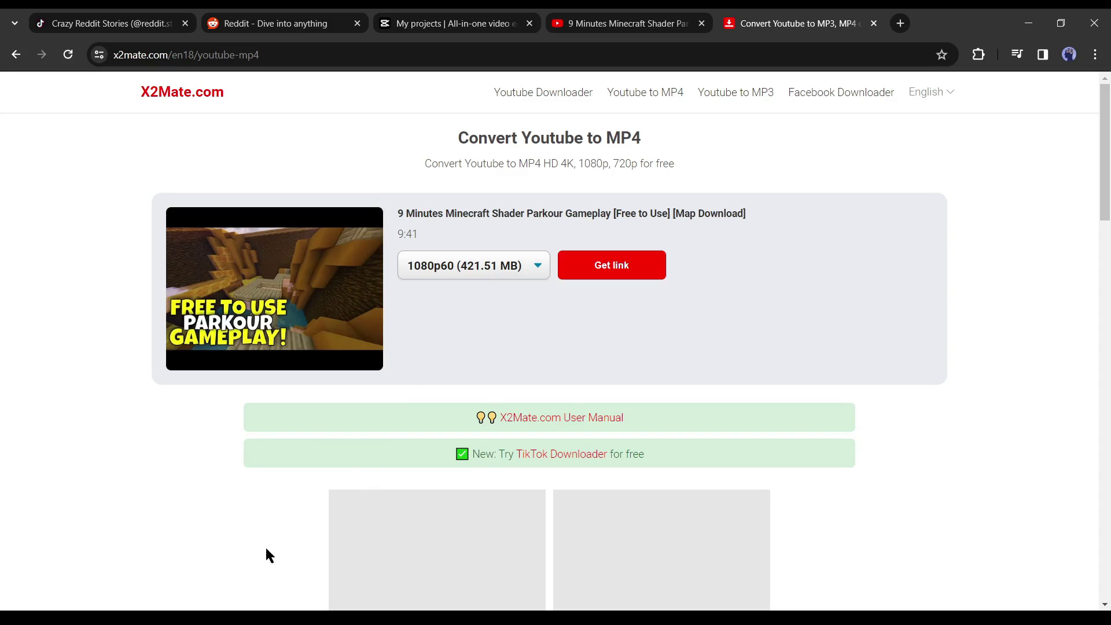
pyautogui.click(623, 283)
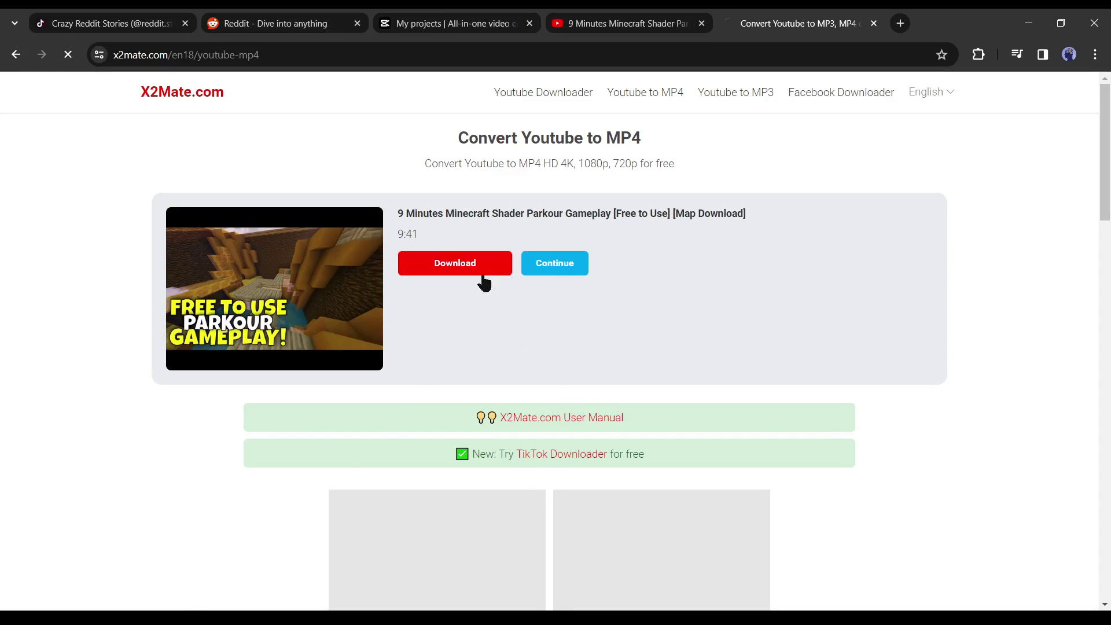
pyautogui.click(480, 271)
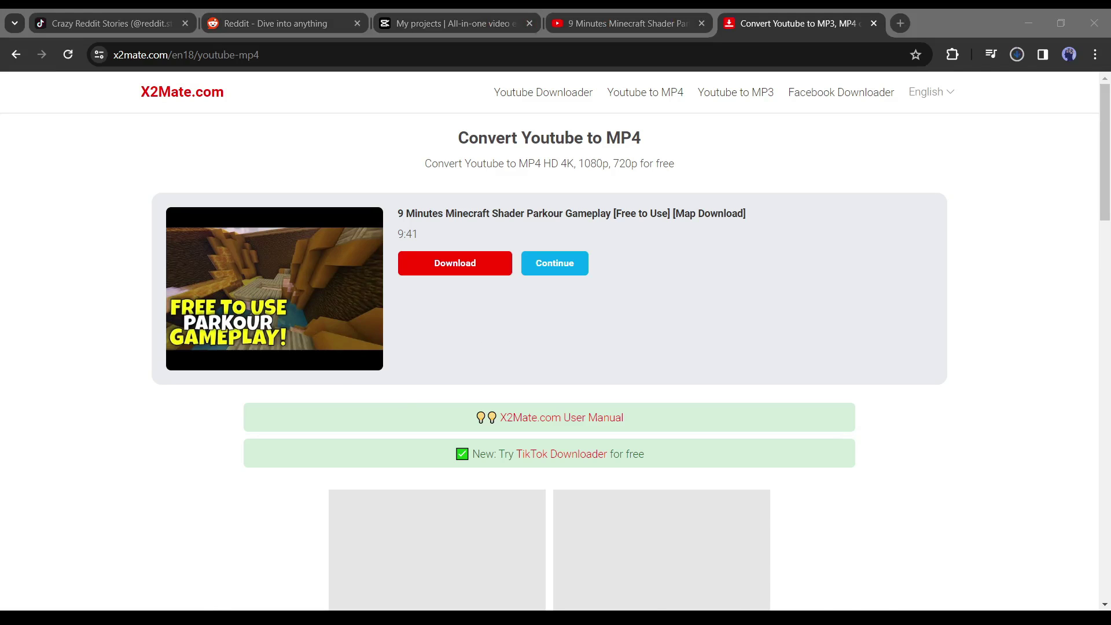
# Open the r/confession community on Reddit and sort its posts by Top
pyautogui.hotkey('ctrl', '2')
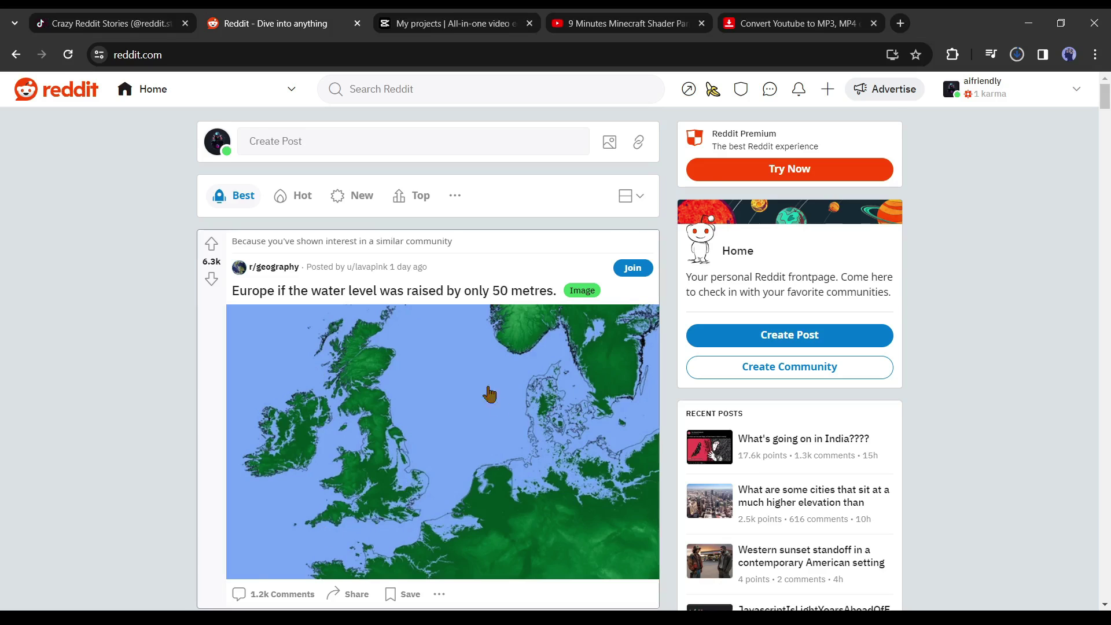
pyautogui.scroll(-13, 463, 388)
pyautogui.scroll(-15, 452, 389)
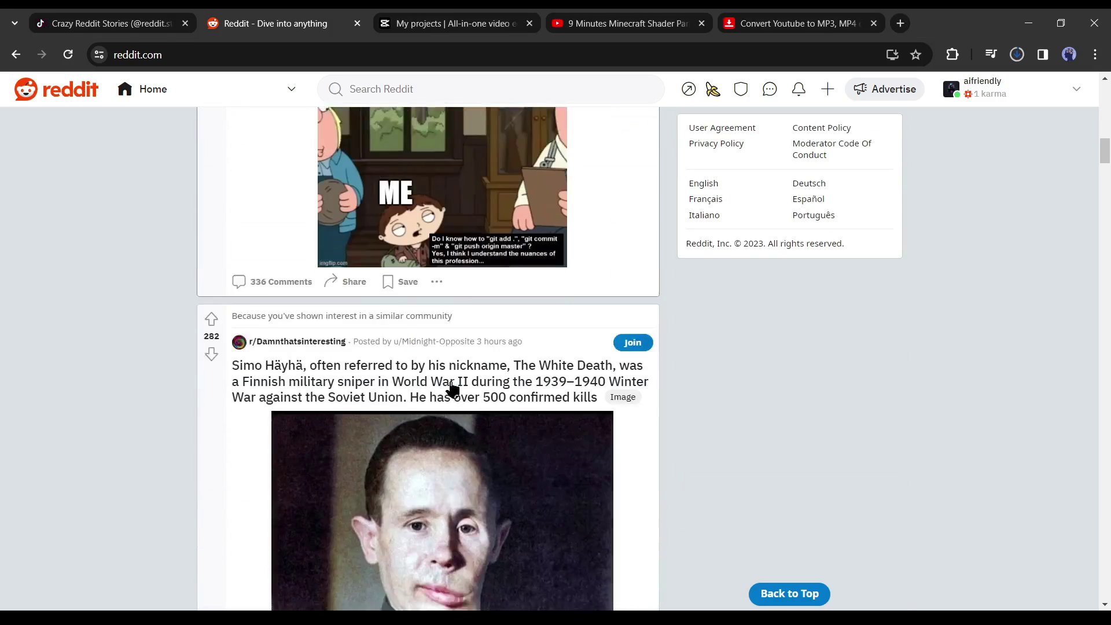
pyautogui.scroll(-9, 453, 388)
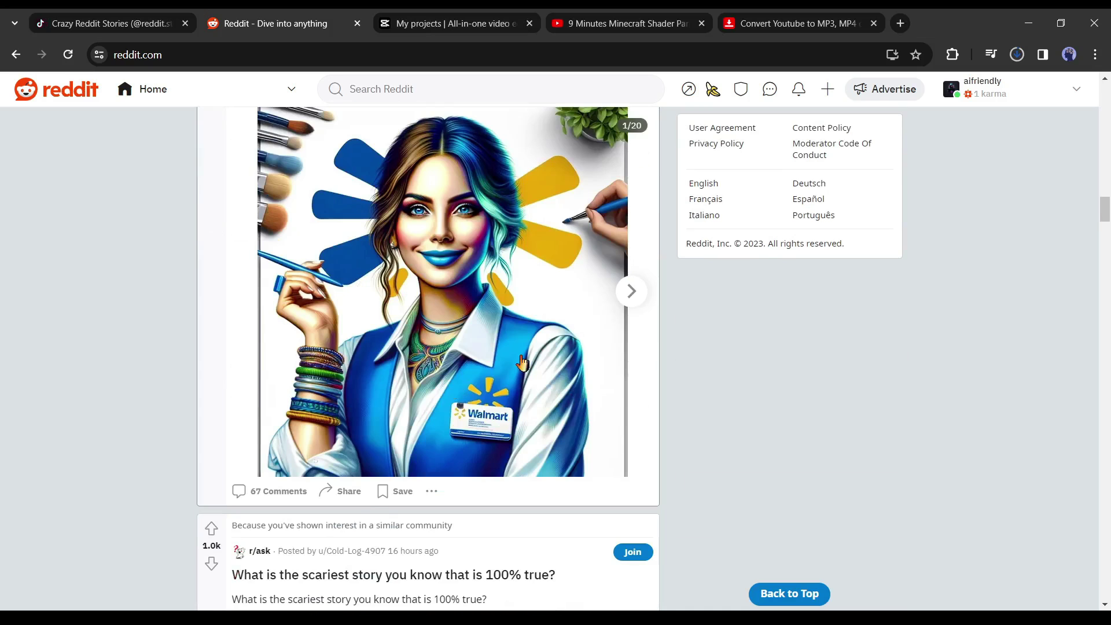
pyautogui.scroll(20, 523, 363)
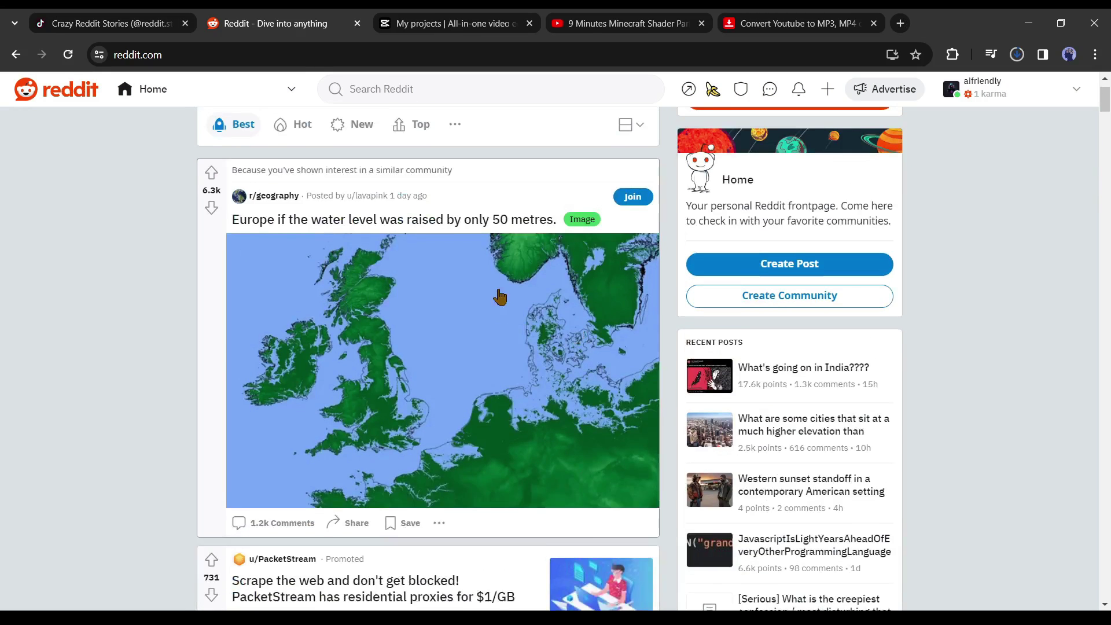
pyautogui.scroll(1, 500, 297)
pyautogui.click(447, 91)
pyautogui.write('c')
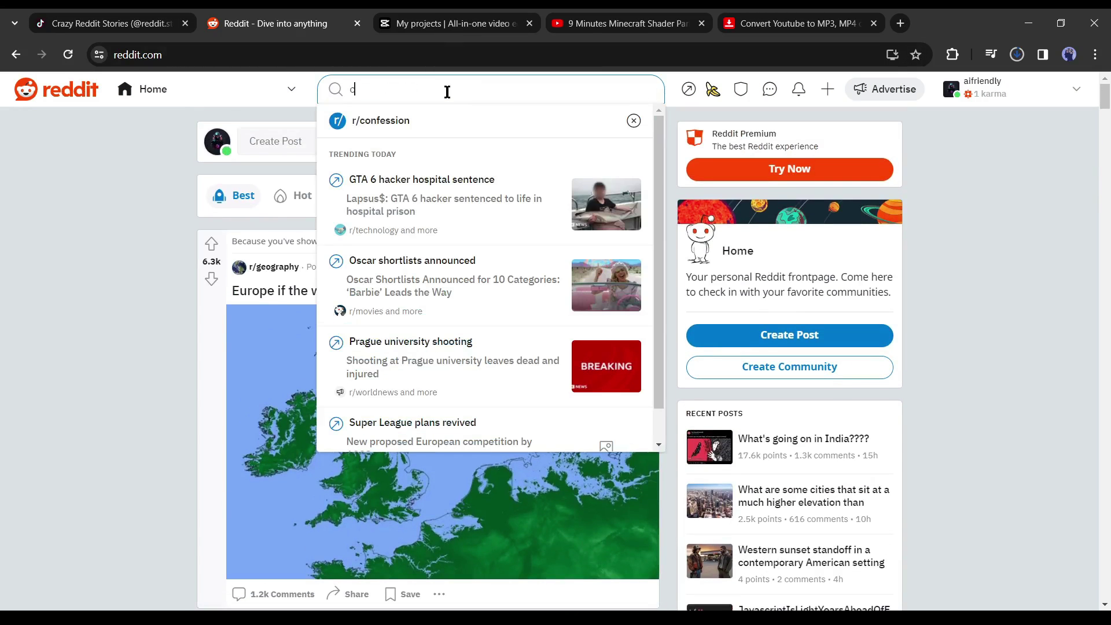
pyautogui.write('onfe')
pyautogui.click(457, 191)
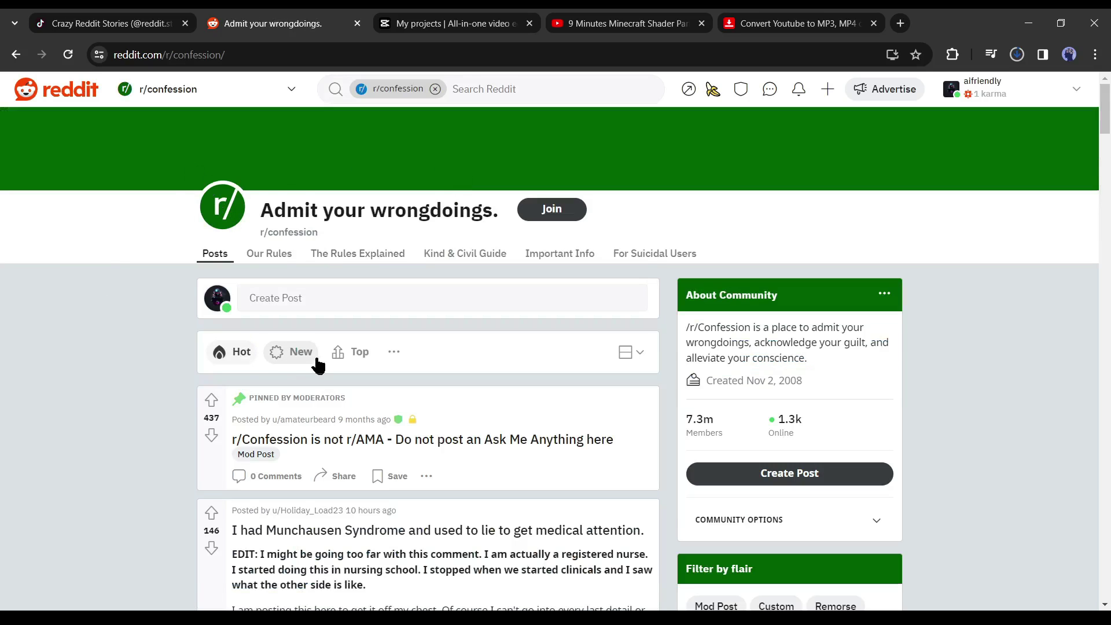
pyautogui.click(354, 353)
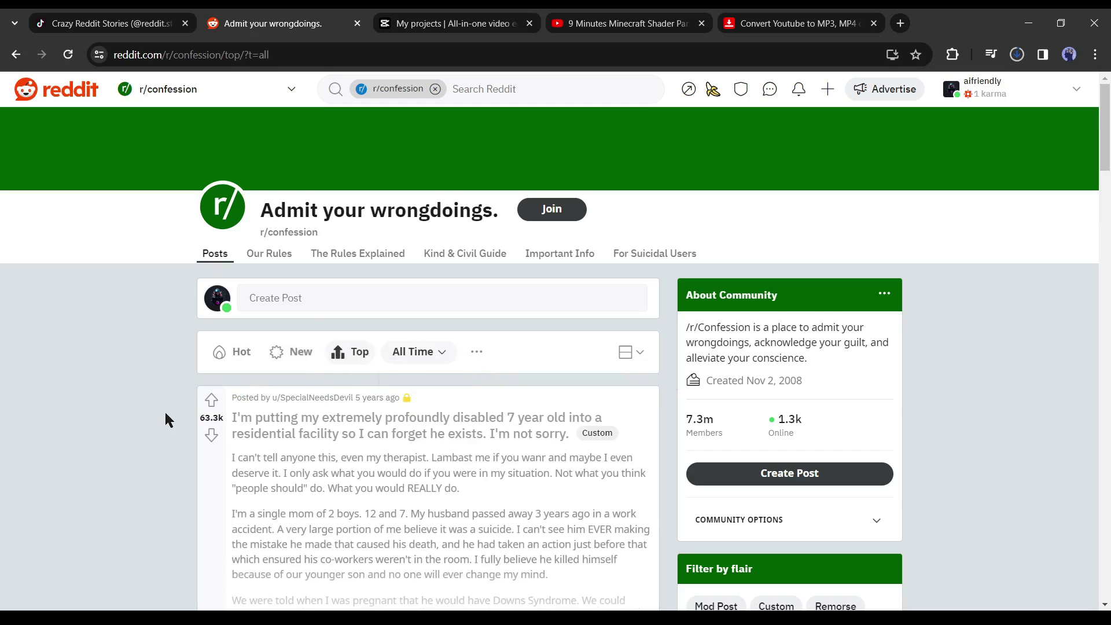
# Scroll the top posts down to the daughter's ex-boyfriend story
pyautogui.scroll(-10, 327, 441)
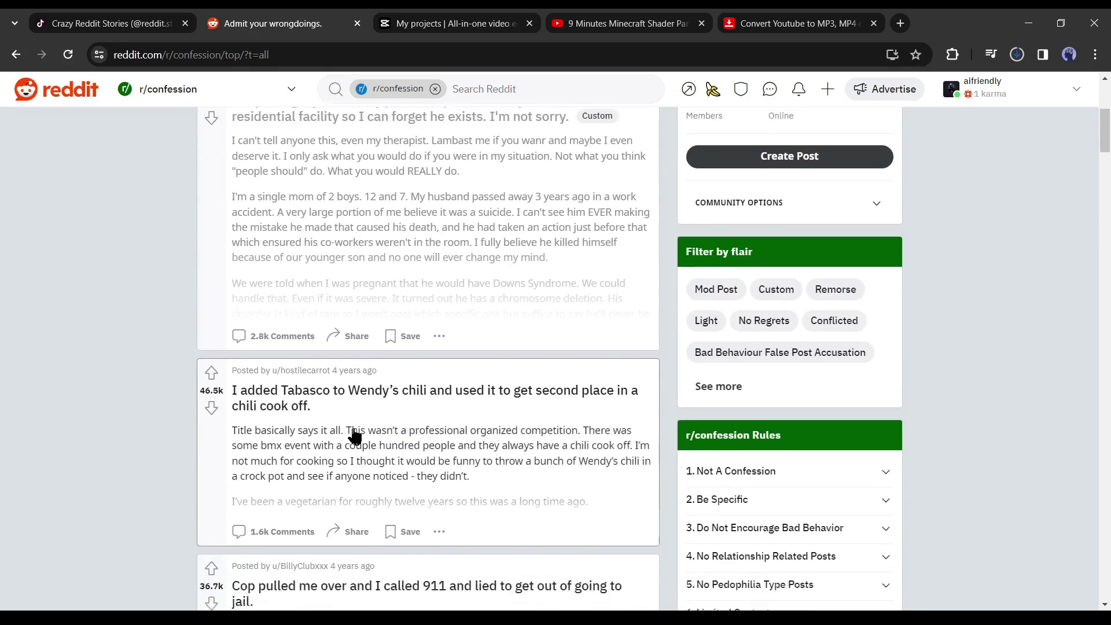
pyautogui.scroll(-5, 354, 435)
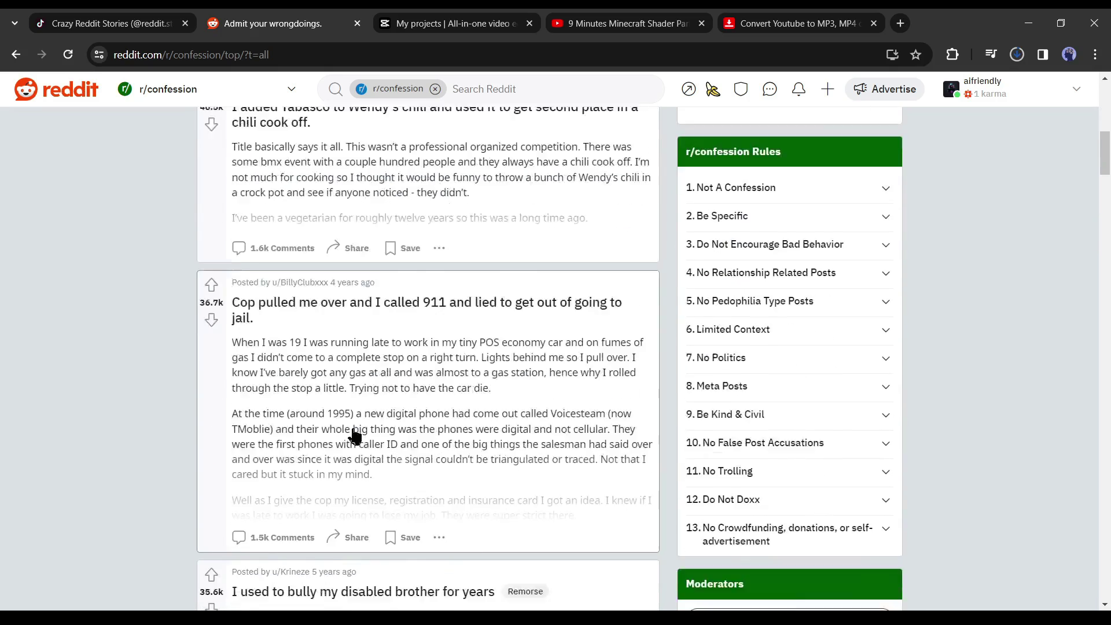
pyautogui.scroll(-4, 354, 435)
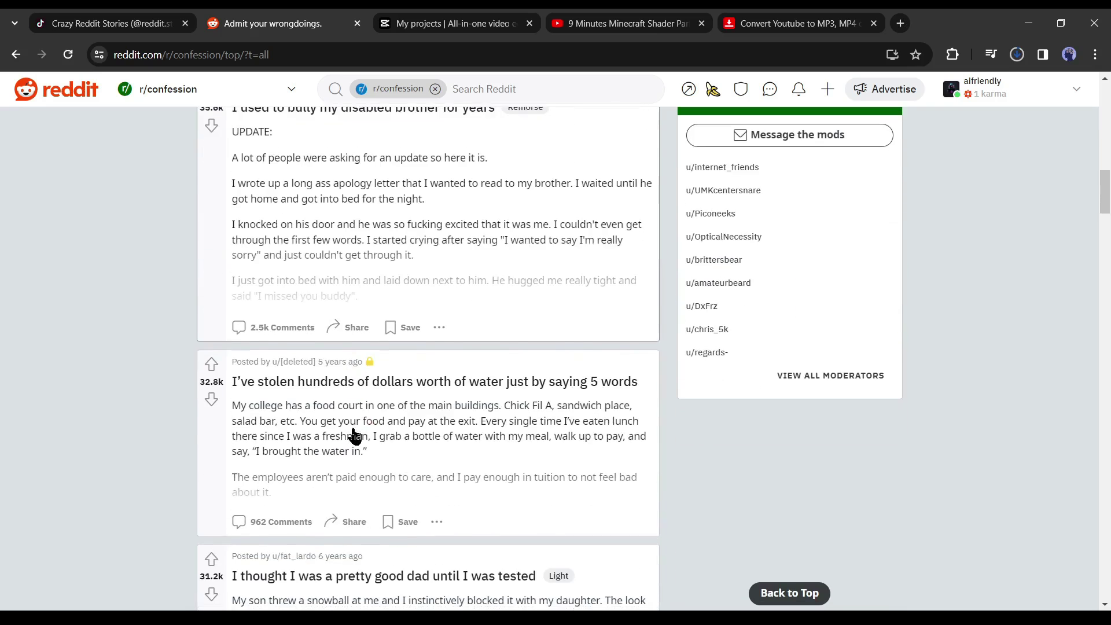
pyautogui.scroll(-20, 335, 423)
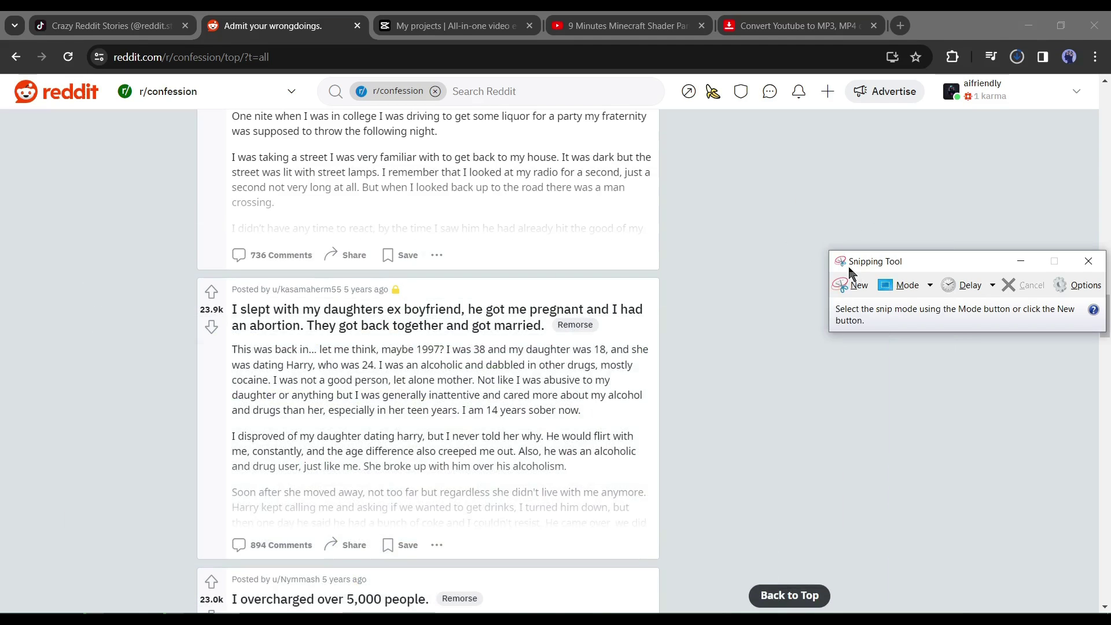
# Capture the ex-boyfriend post's title and opening lines and save it as reddit
pyautogui.click(854, 287)
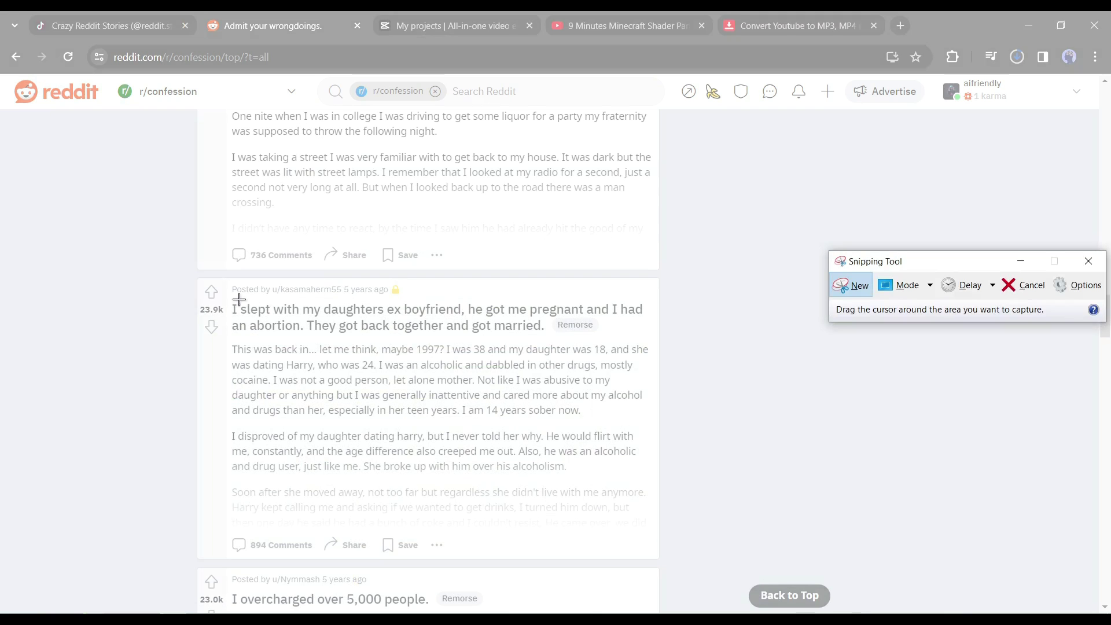
pyautogui.moveTo(196, 281); pyautogui.dragTo(655, 356)
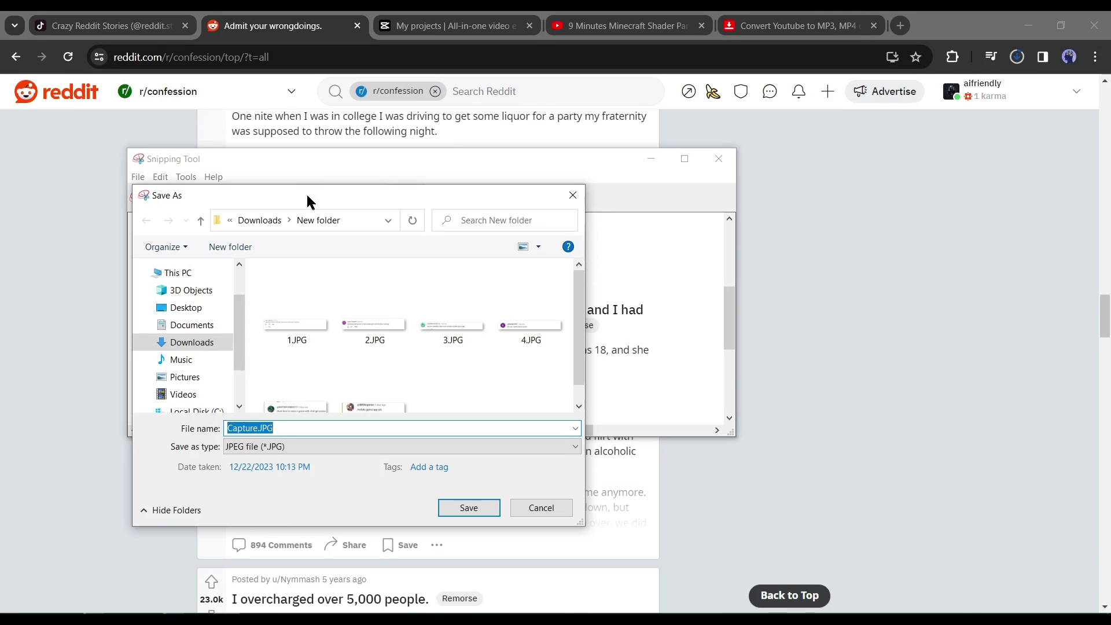
pyautogui.write('reddit')
pyautogui.press('Return')
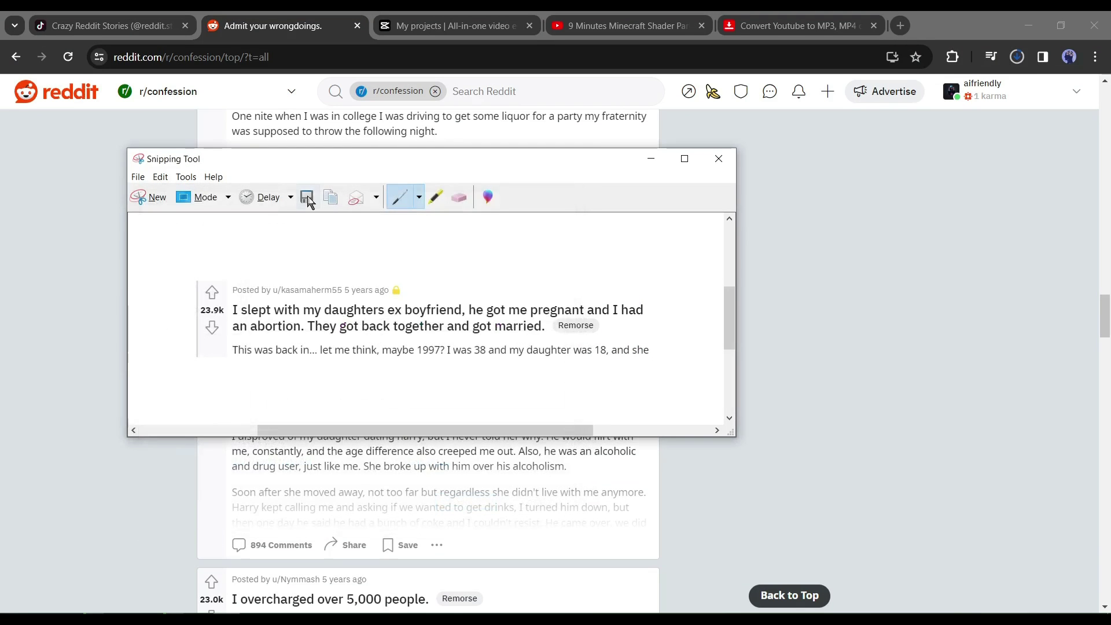
pyautogui.click(716, 158)
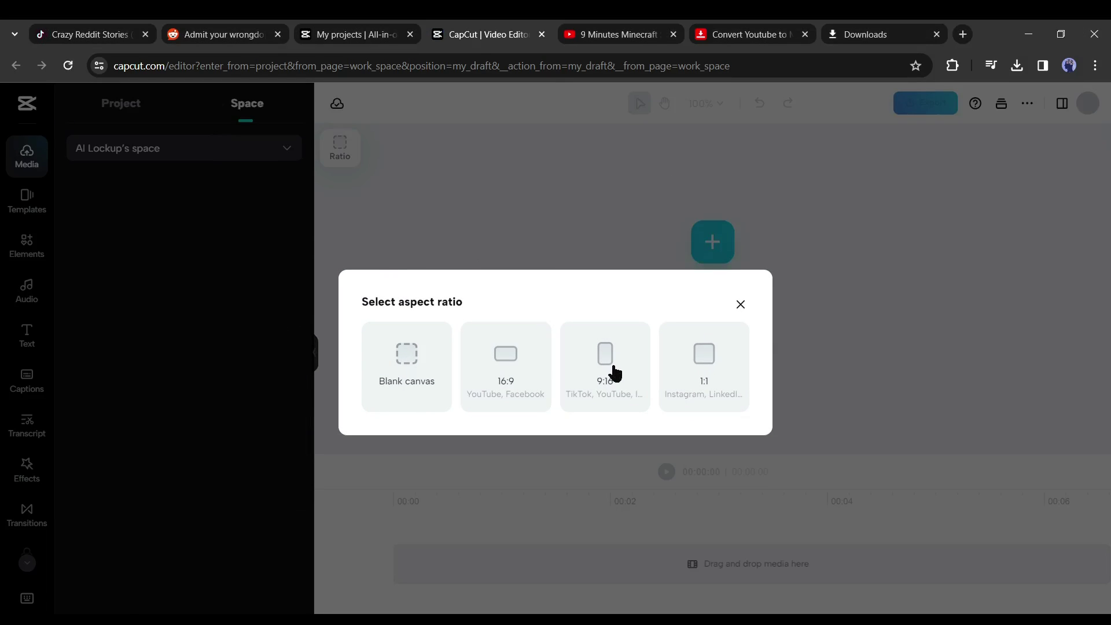
# Choose the 9:16 (TikTok, YouTube) aspect ratio for the new project
pyautogui.click(615, 373)
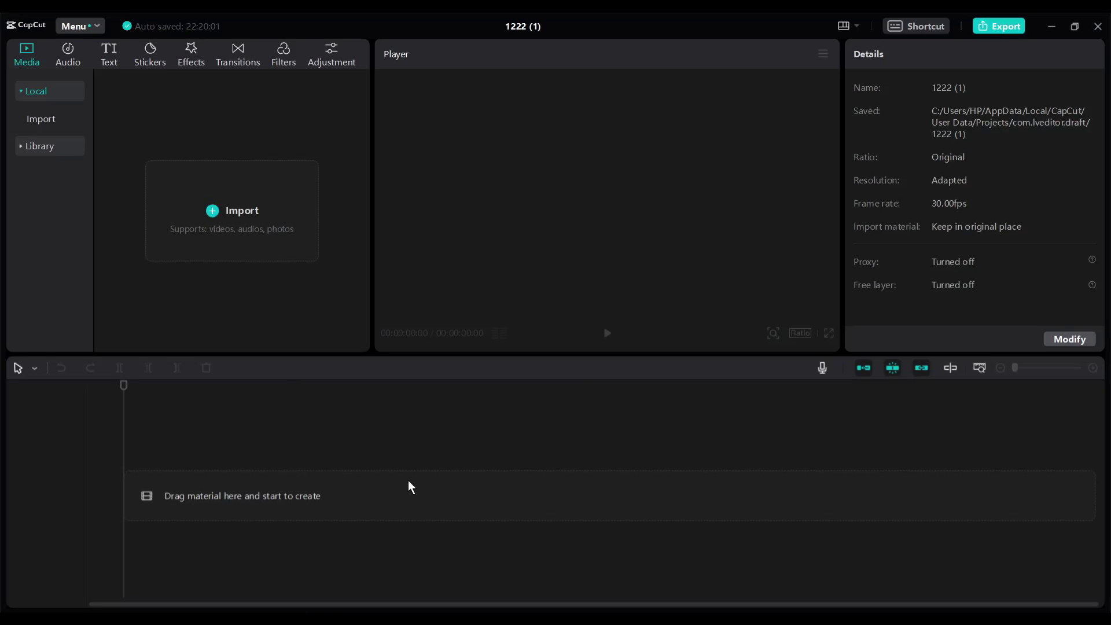
# Import the parkour MP4 and reddit.JPG, and place the gameplay on the timeline
pyautogui.hotkey('alt', 'Tab')
pyautogui.keyDown('ctrl'); pyautogui.click(640, 179); pyautogui.keyUp('ctrl')
pyautogui.moveTo(640, 179); pyautogui.dragTo(301, 323)
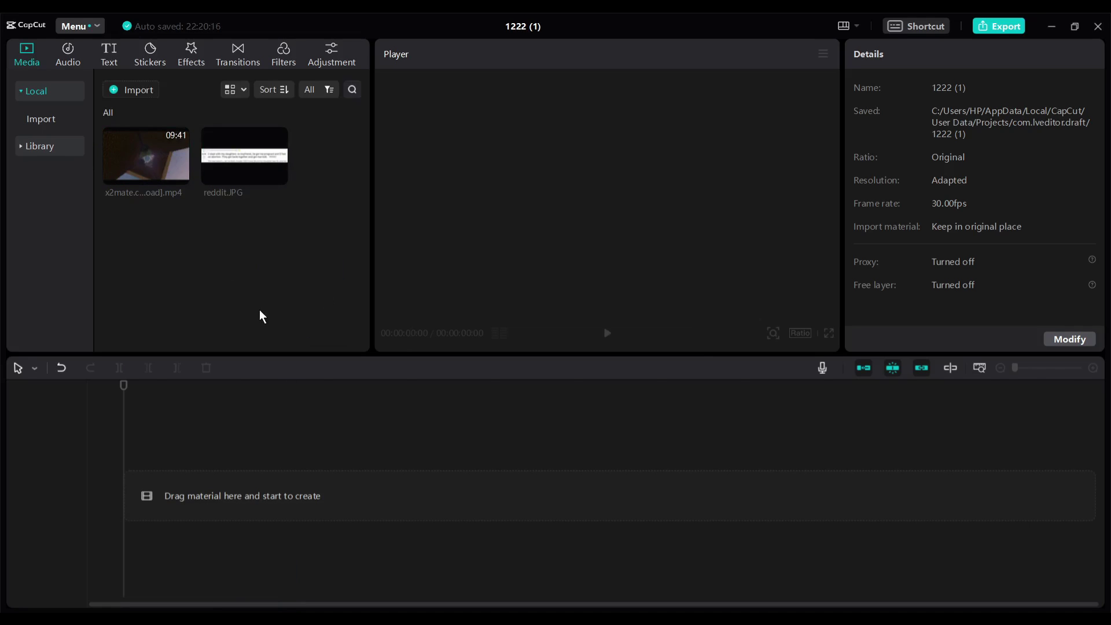
pyautogui.moveTo(134, 164); pyautogui.dragTo(143, 499)
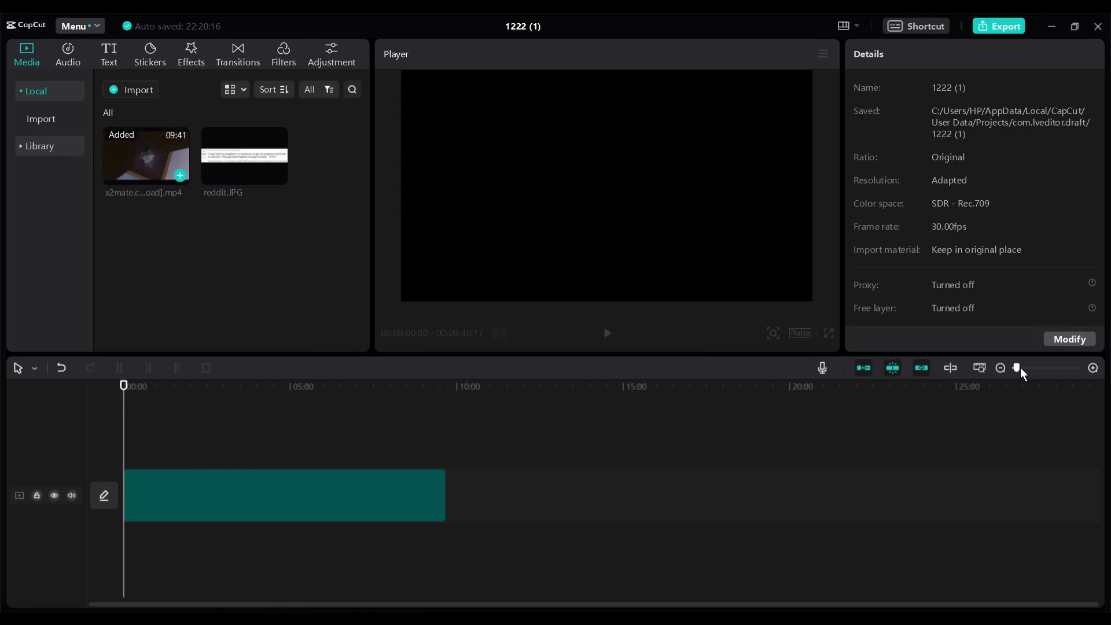
# Set the canvas to 9:16, scale the gameplay to 316%, and trim its start
pyautogui.click(800, 334)
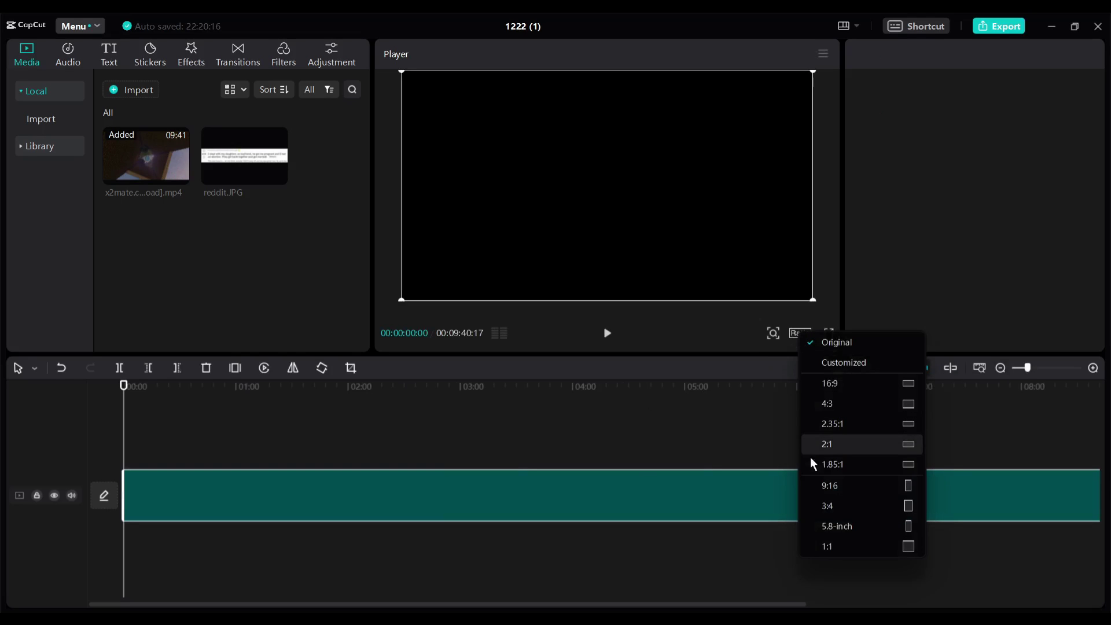
pyautogui.click(843, 484)
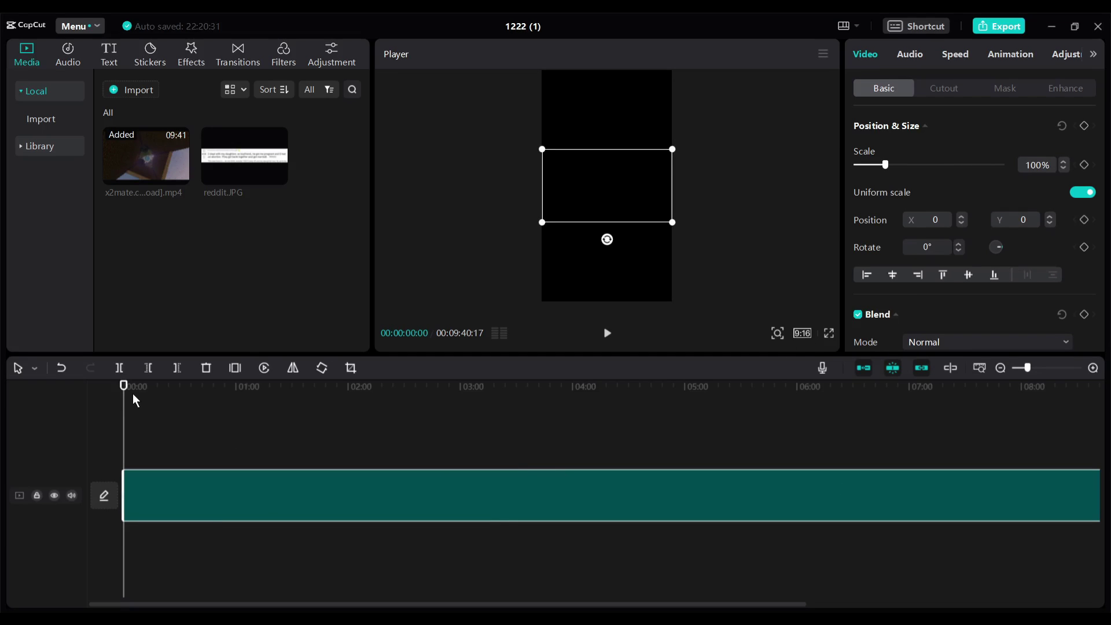
pyautogui.click(213, 405)
pyautogui.moveTo(672, 222); pyautogui.dragTo(859, 385)
pyautogui.moveTo(227, 402)
pyautogui.mouseDown()
pyautogui.moveTo(153, 390)
pyautogui.moveTo(247, 398)
pyautogui.mouseUp()
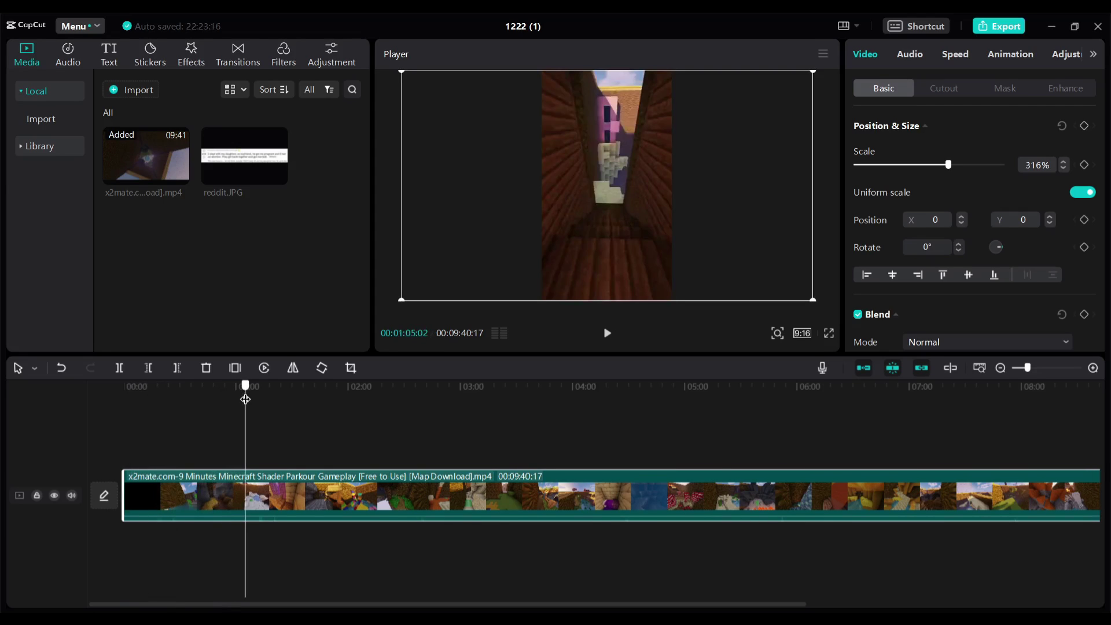
pyautogui.click(151, 368)
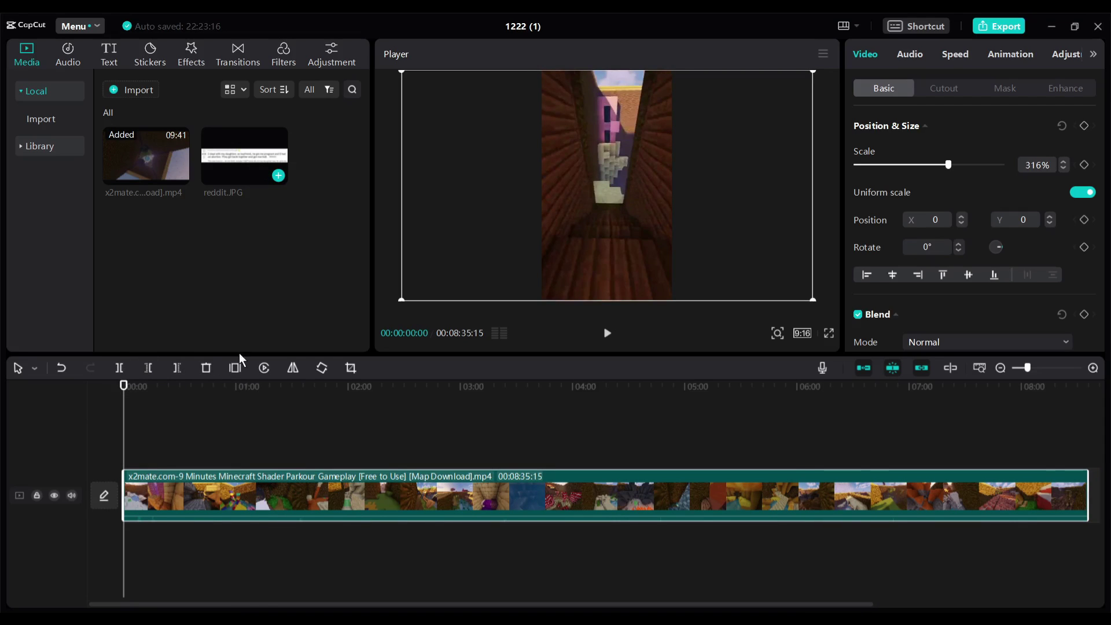
# Place reddit.JPG on a track above the gameplay and extend it to about 17 seconds
pyautogui.moveTo(244, 155); pyautogui.dragTo(229, 444)
pyautogui.click(1034, 368)
pyautogui.moveTo(672, 196); pyautogui.dragTo(596, 150)
pyautogui.scroll(5, 599, 150)
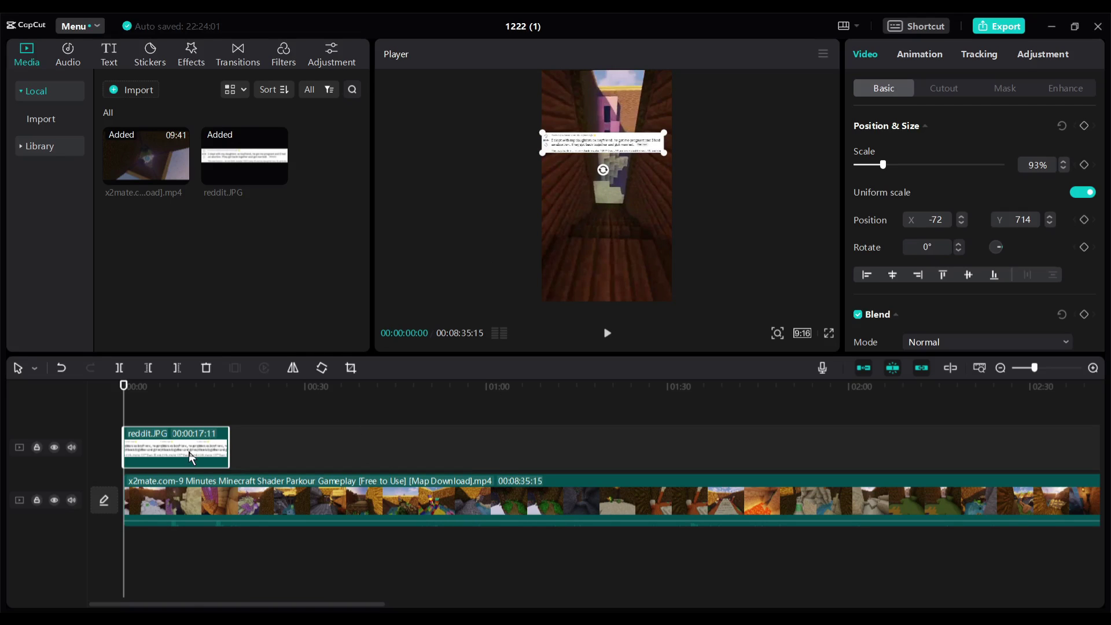
# Give the screenshot a 0.5s Slide Right entrance animation
pyautogui.click(923, 59)
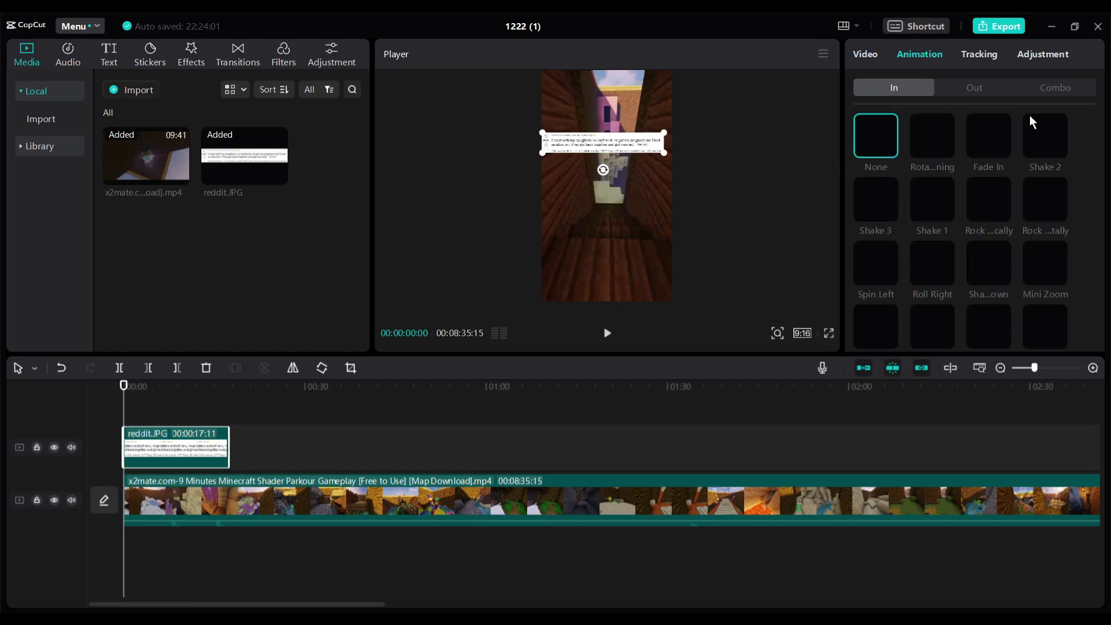
pyautogui.scroll(-5, 933, 176)
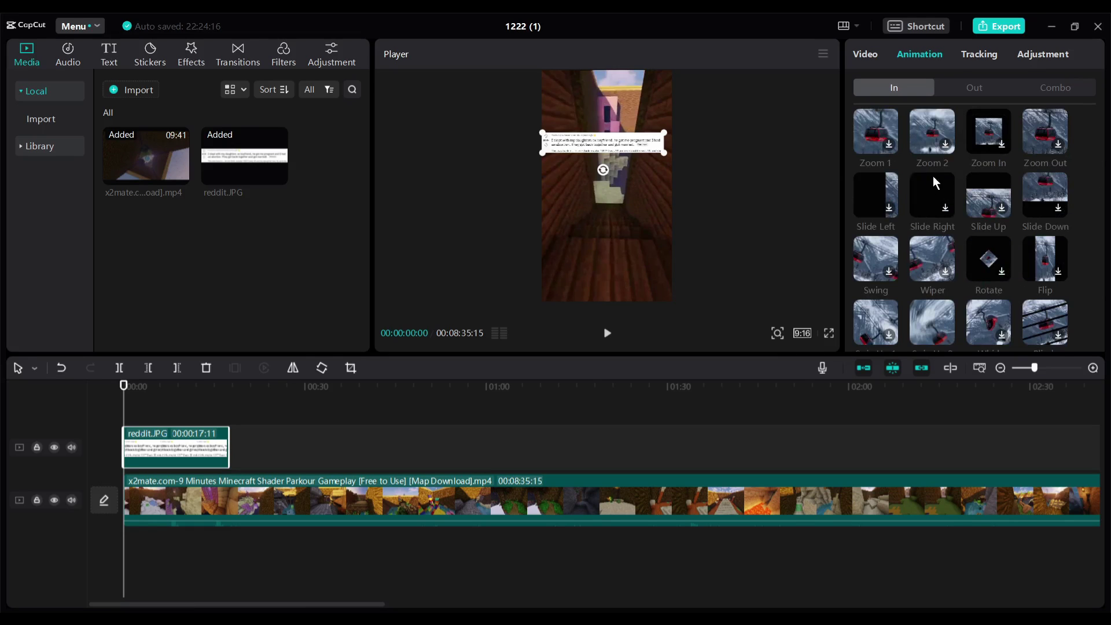
pyautogui.click(932, 195)
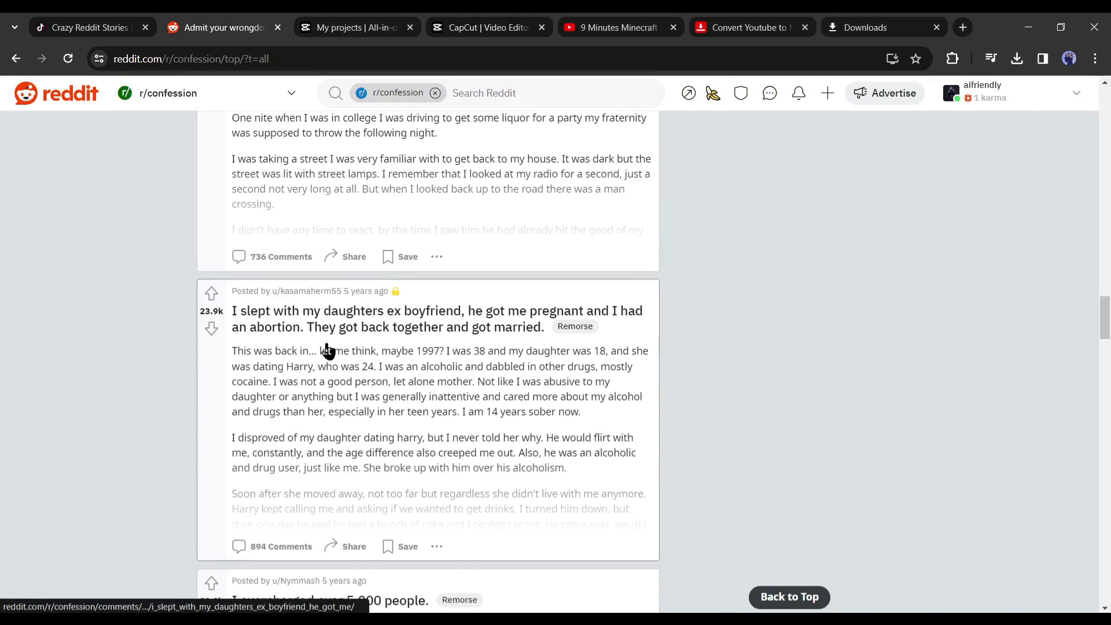
# Open the confession post and copy its full title and body text
pyautogui.click(391, 337)
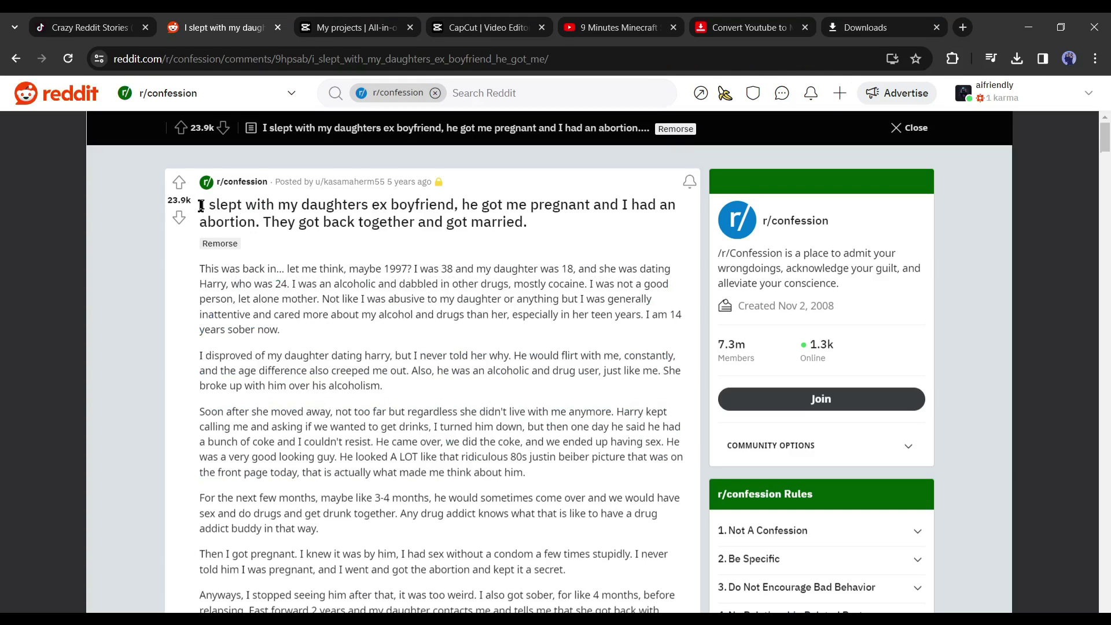
pyautogui.moveTo(200, 205); pyautogui.dragTo(377, 324)
pyautogui.scroll(-15, 377, 324)
pyautogui.scroll(15, 359, 305)
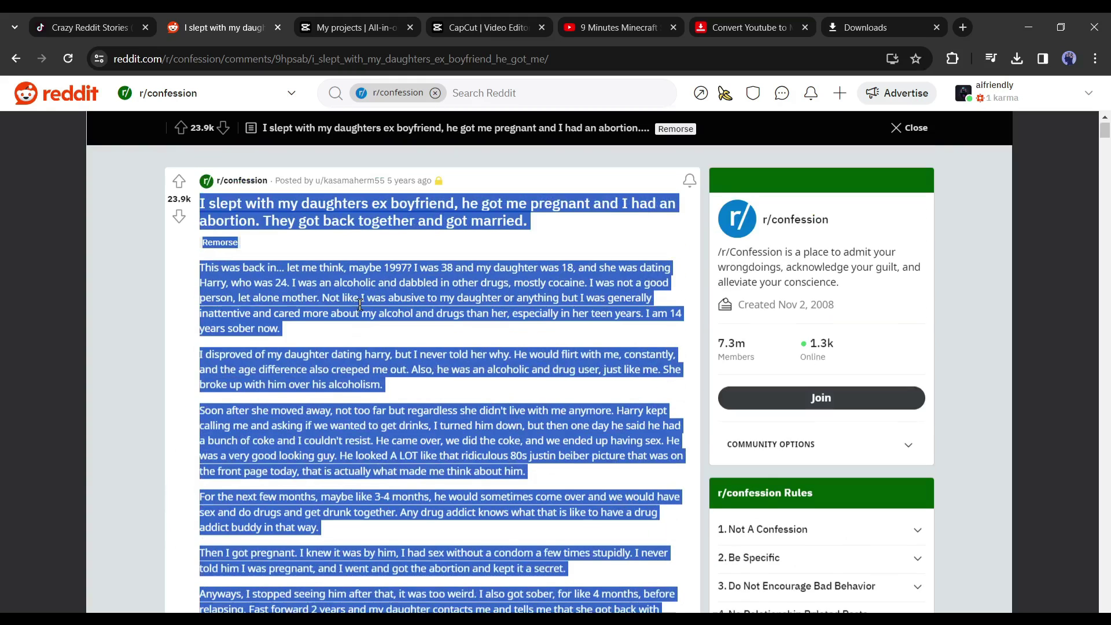
pyautogui.rightClick(299, 211)
pyautogui.click(338, 230)
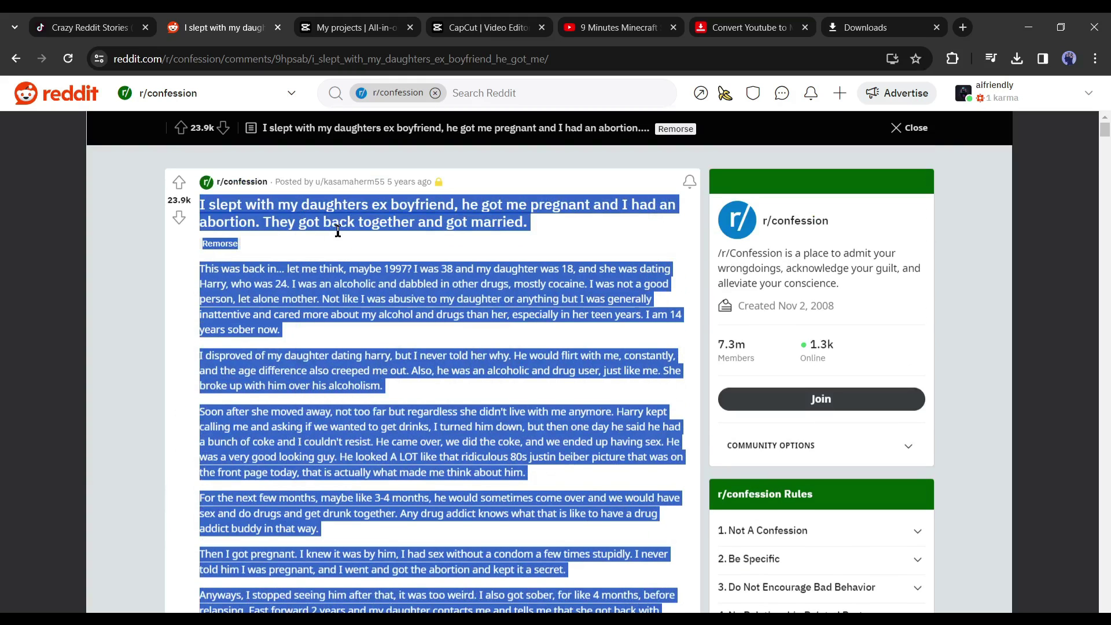
pyautogui.click(492, 27)
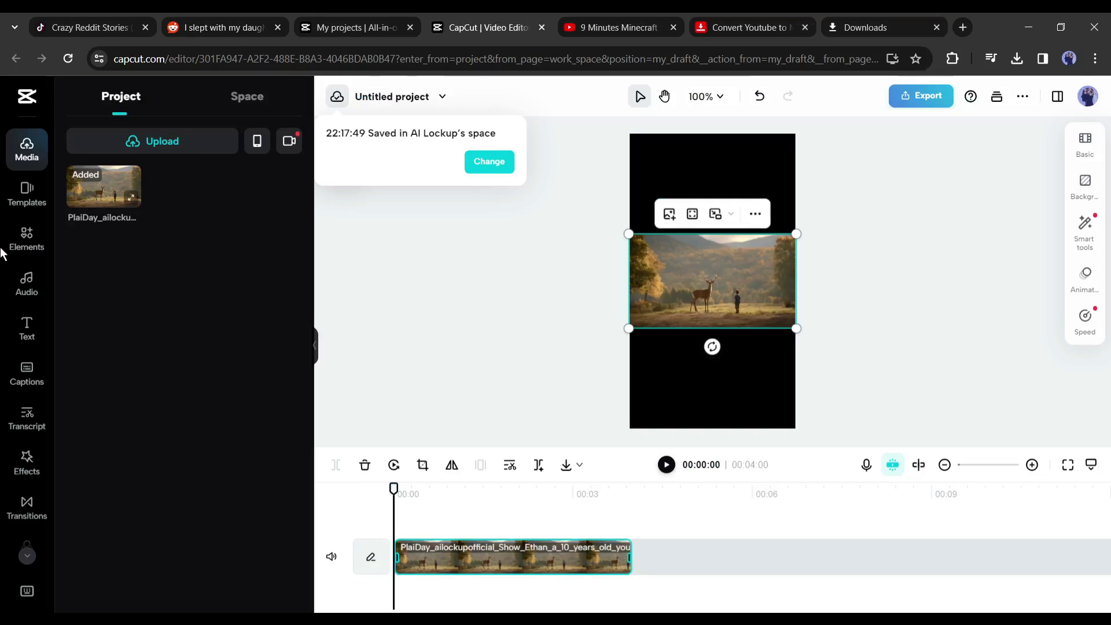
# Add a manual caption and replace its Default text with the pasted story
pyautogui.click(23, 384)
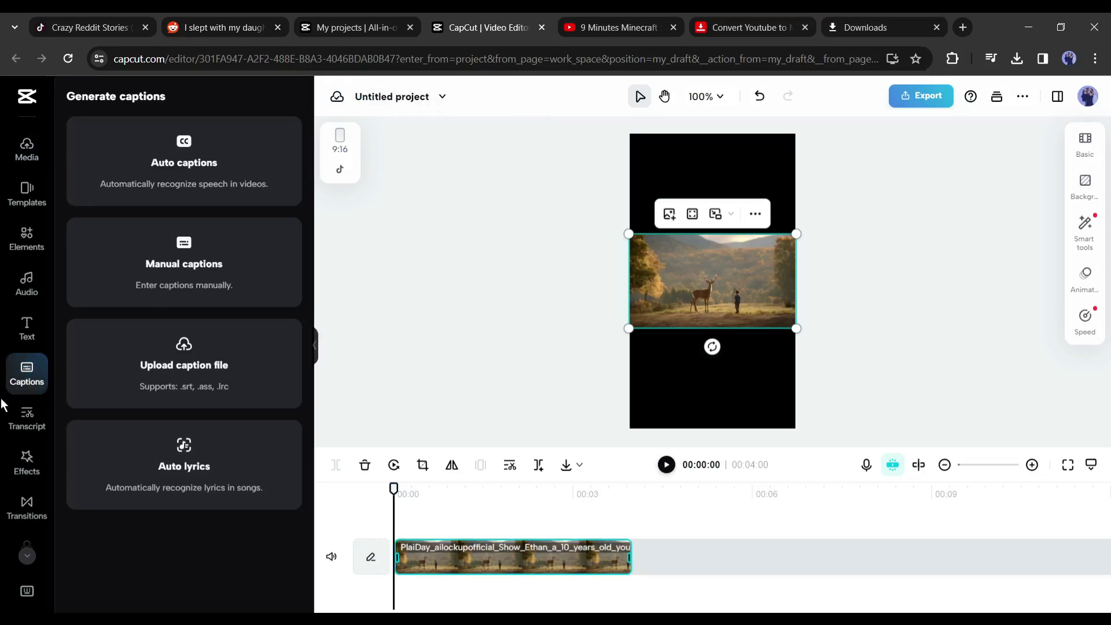
pyautogui.click(141, 278)
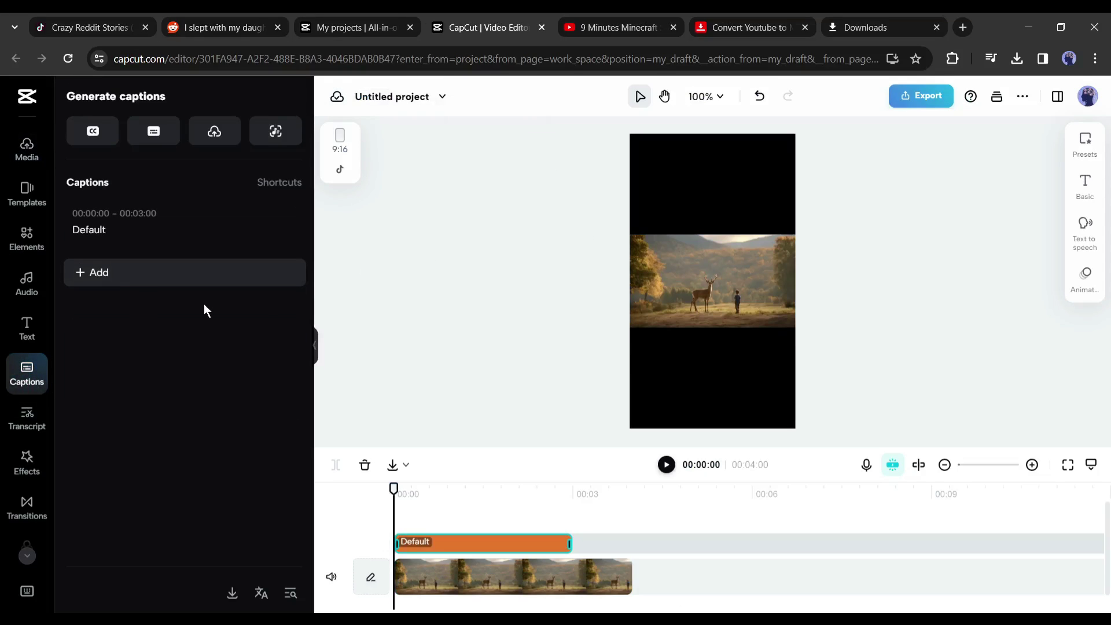
pyautogui.click(94, 234)
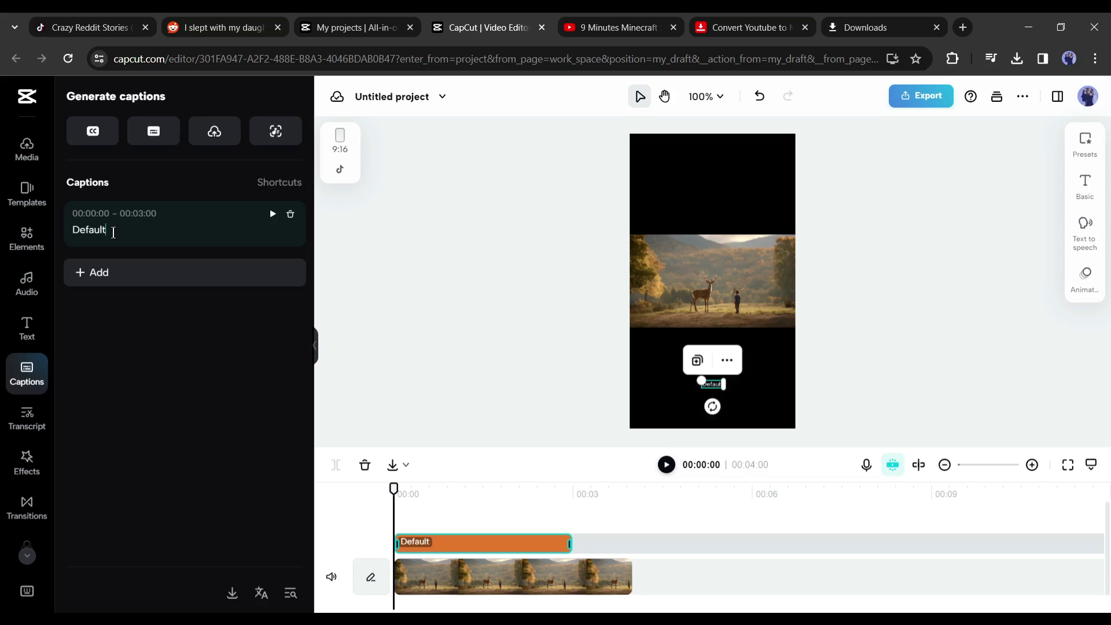
pyautogui.hotkey('ctrl', 'a')
pyautogui.hotkey('ctrl', 'v')
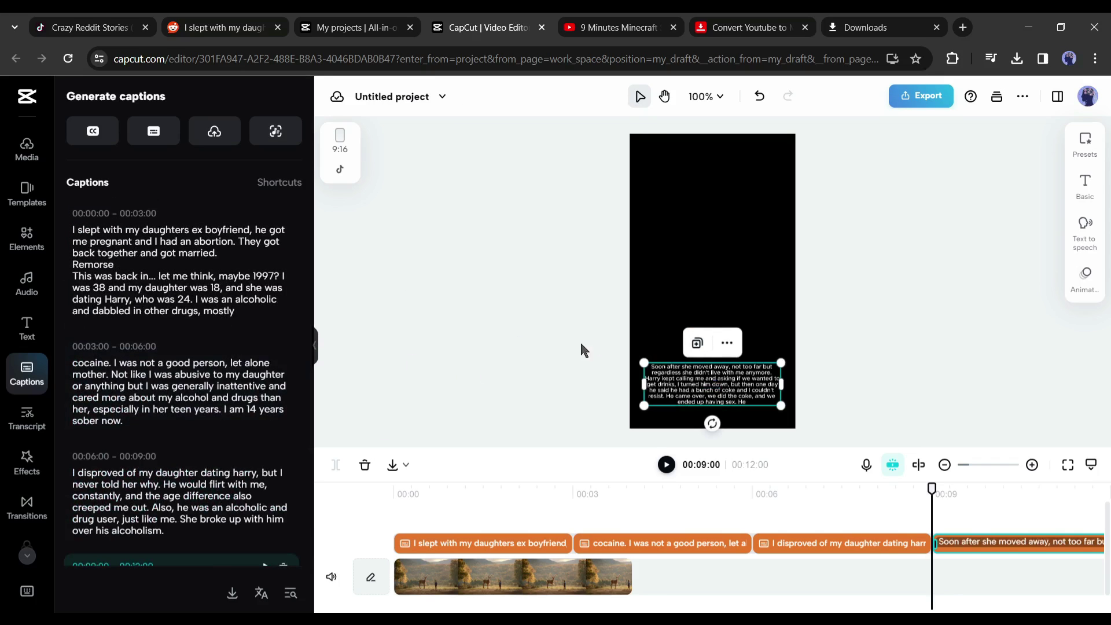
# Voice the caption with English Male Storyteller text to speech
pyautogui.click(1083, 243)
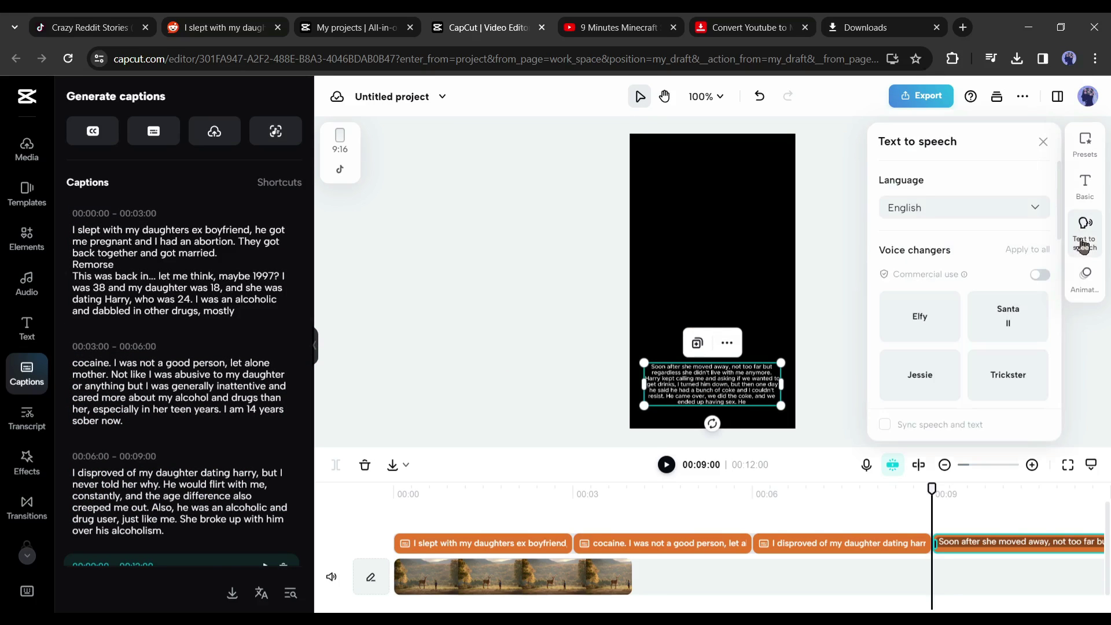
pyautogui.click(971, 214)
pyautogui.click(973, 215)
pyautogui.scroll(-3, 924, 322)
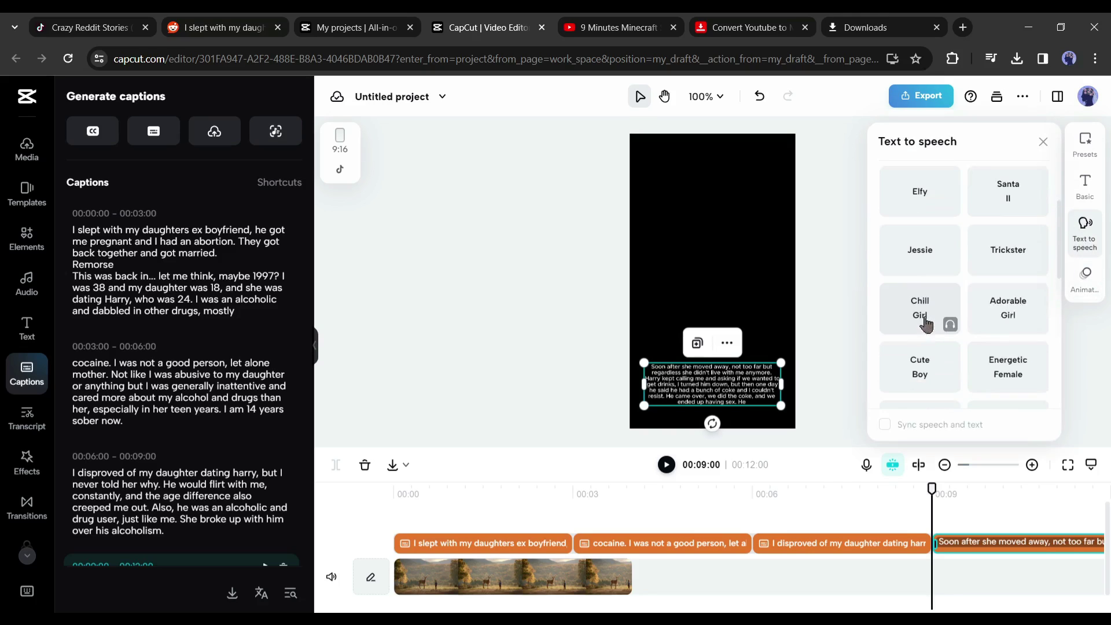
pyautogui.scroll(-4, 925, 324)
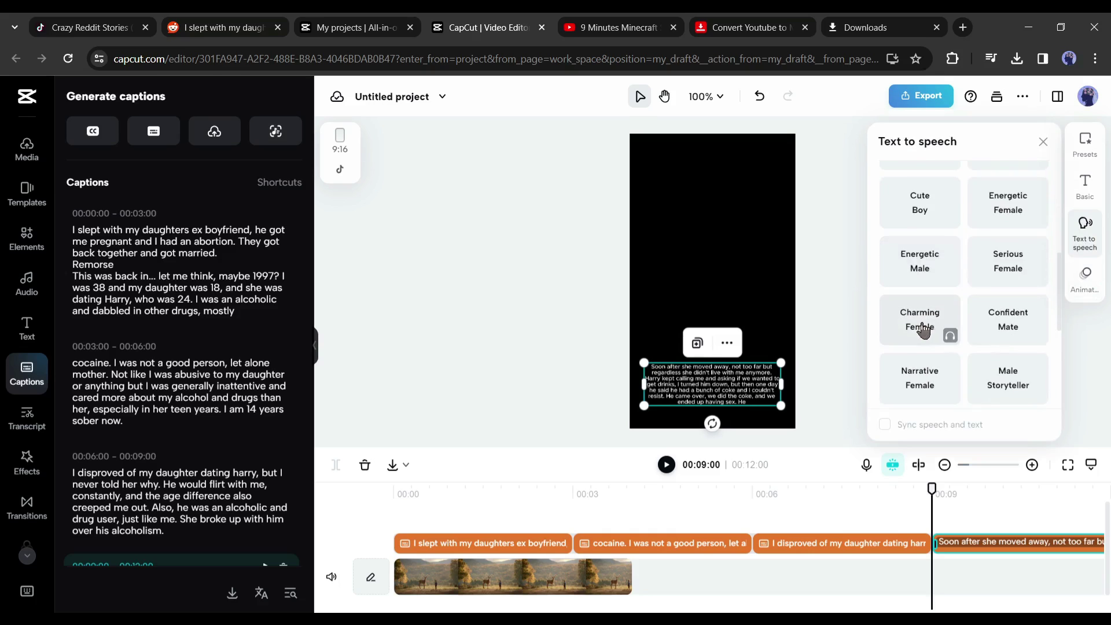
pyautogui.click(994, 304)
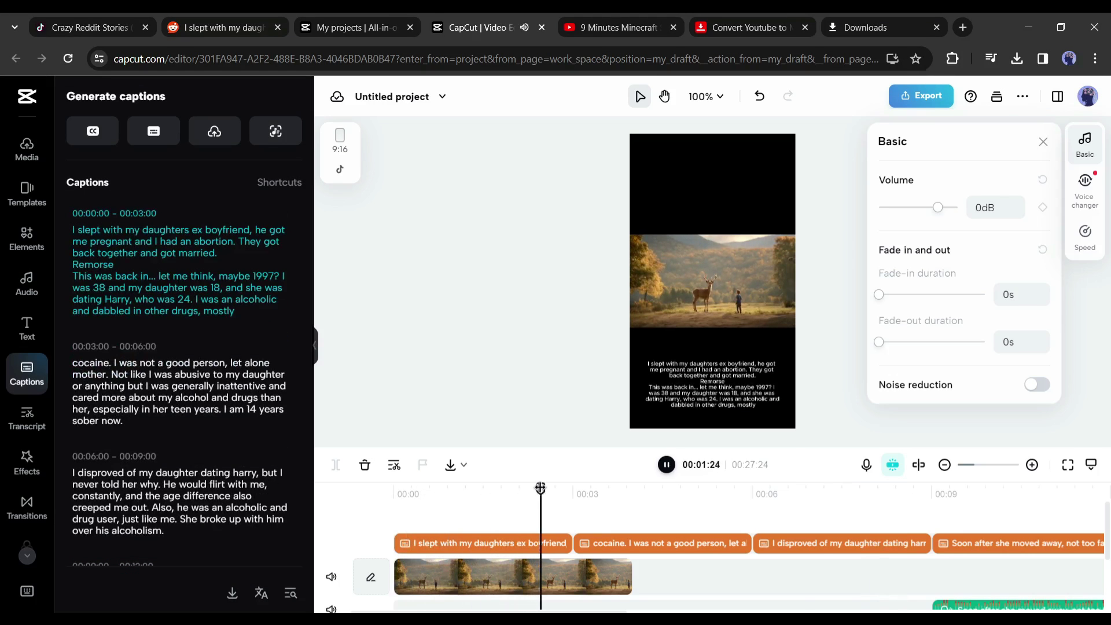
# Delete the three caption text clips from the timeline
pyautogui.click(517, 542)
pyautogui.press('Delete')
pyautogui.click(629, 542)
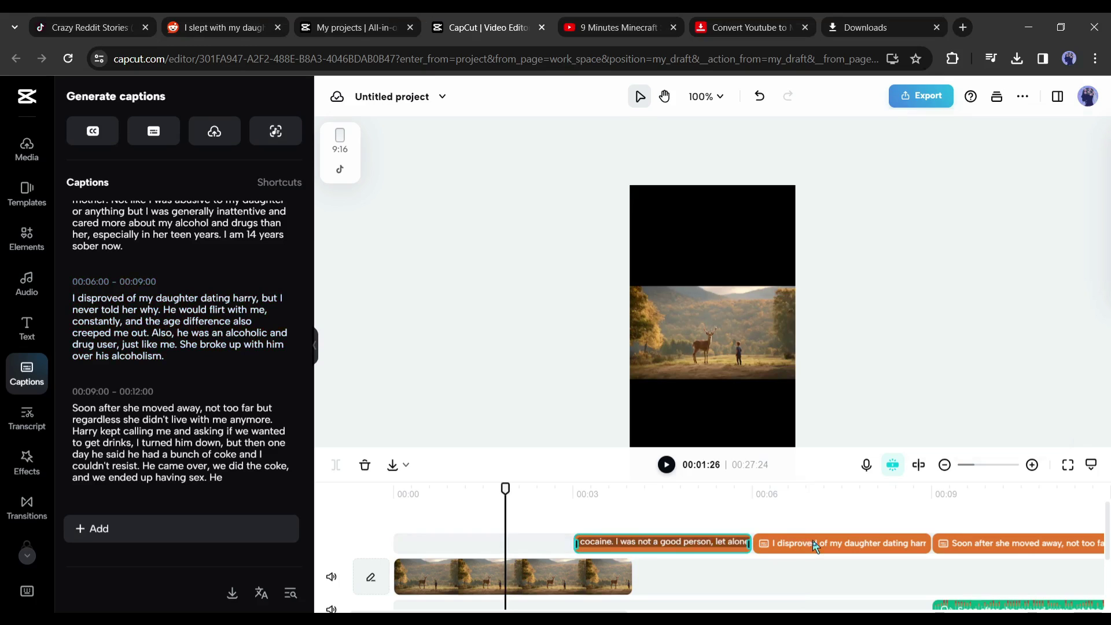
pyautogui.press('Delete')
pyautogui.press('Delete')
pyautogui.click(960, 543)
pyautogui.press('Delete')
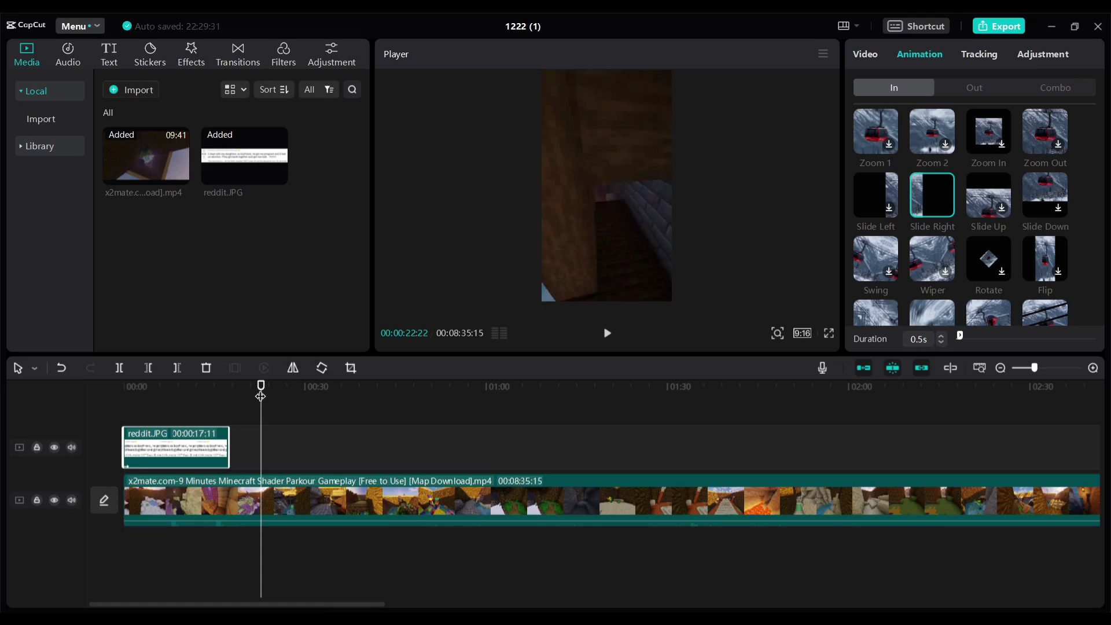
# Add a Default text clip at the video start, paste the Reddit story, and delete 'Remorse'
pyautogui.moveTo(260, 396); pyautogui.dragTo(123, 396)
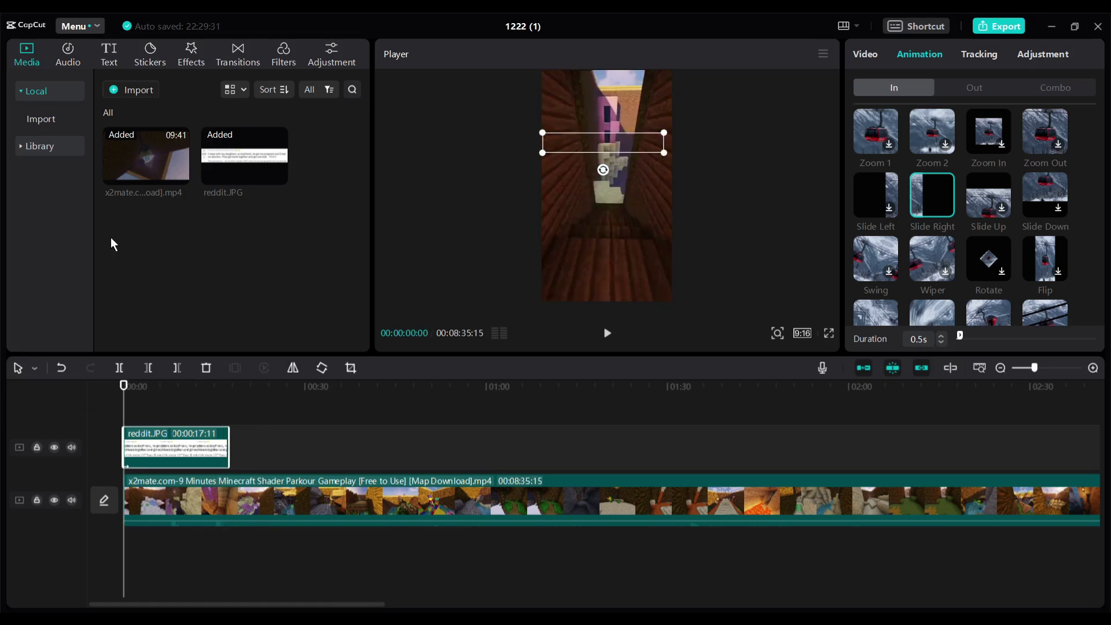
pyautogui.click(115, 58)
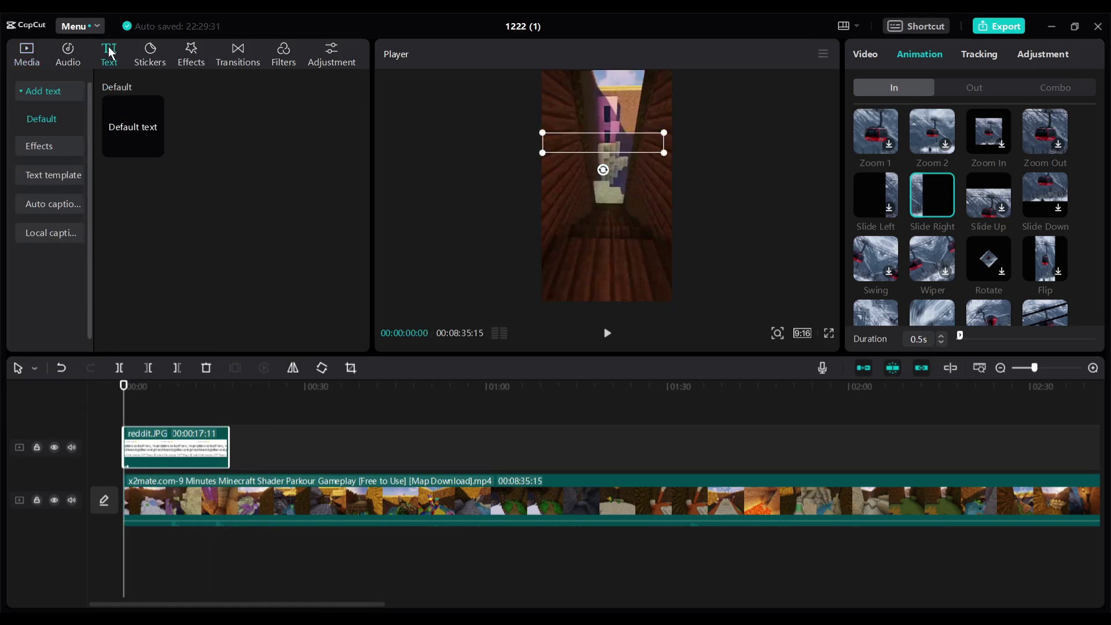
pyautogui.click(42, 93)
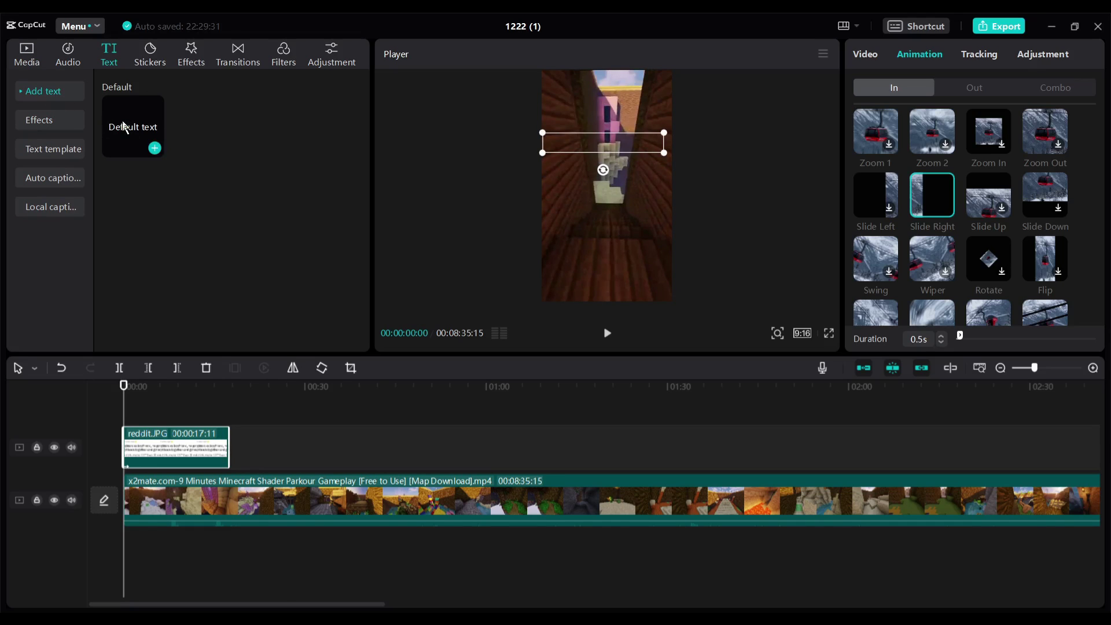
pyautogui.moveTo(125, 127); pyautogui.dragTo(124, 417)
pyautogui.click(944, 156)
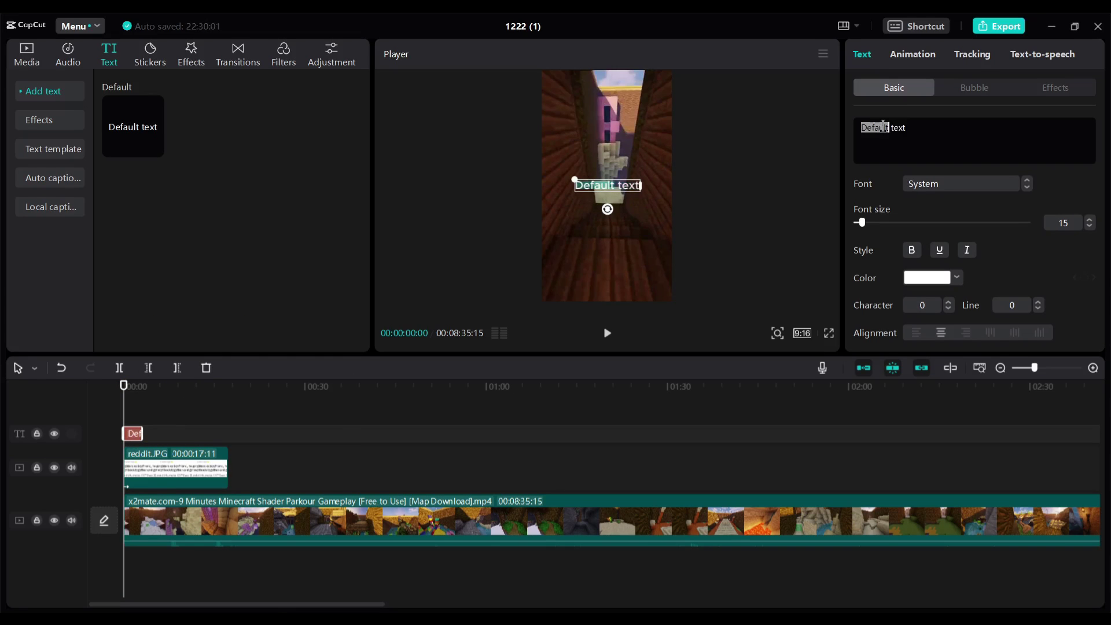
pyautogui.hotkey('ctrl', 'a')
pyautogui.hotkey('ctrl', 'v')
pyautogui.doubleClick(945, 157)
pyautogui.press('BackSpace')
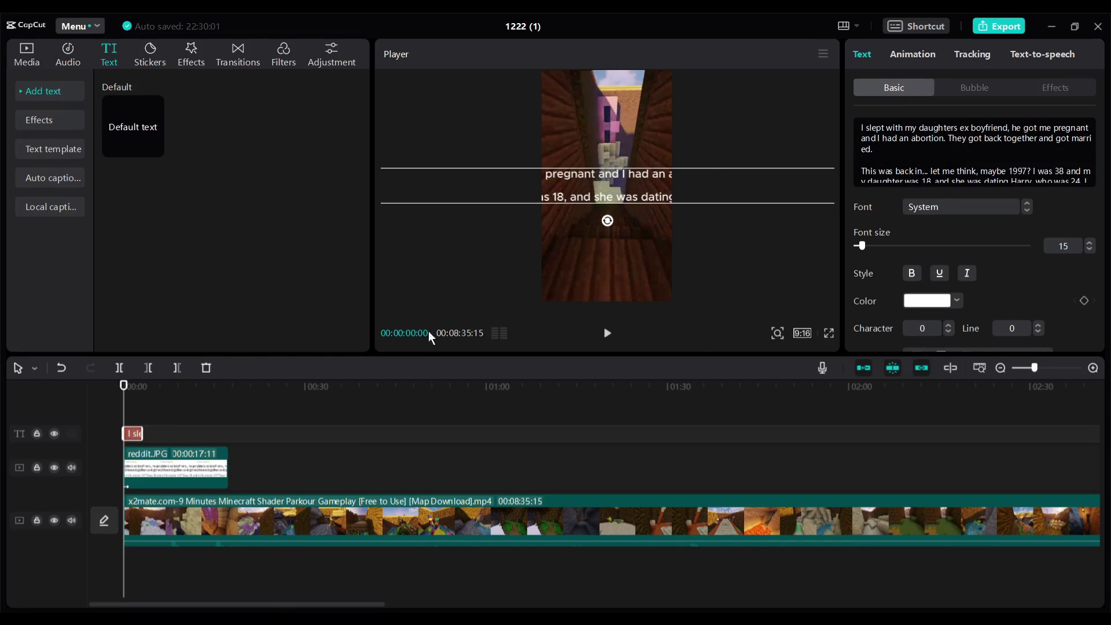
# Generate text-to-speech narration of the story with the Female Storyteller voice
pyautogui.click(1032, 54)
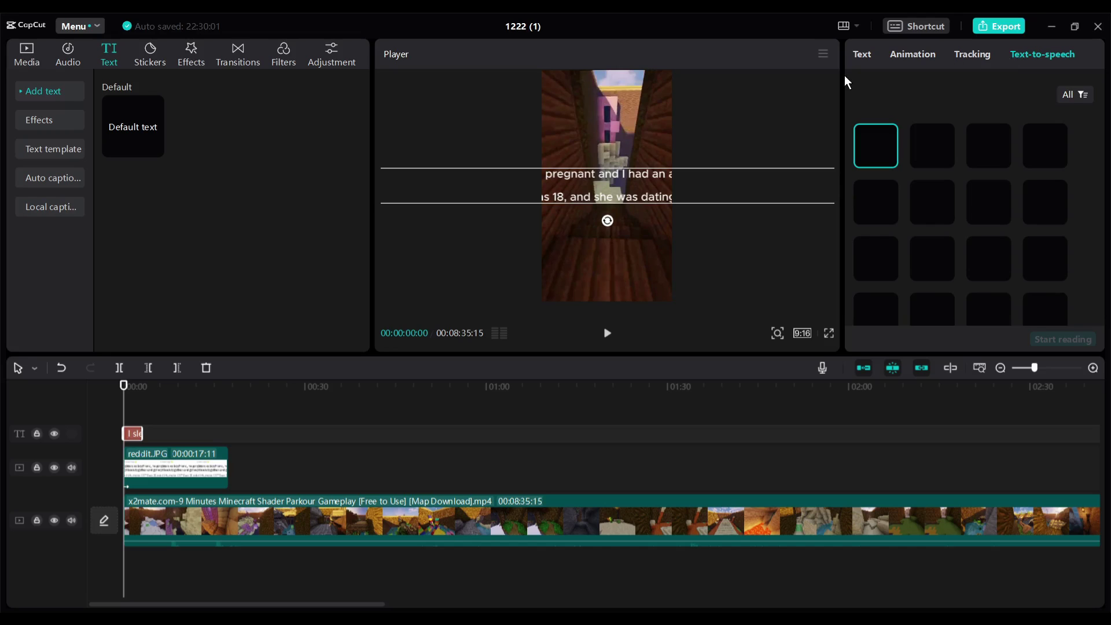
pyautogui.scroll(-2, 1039, 186)
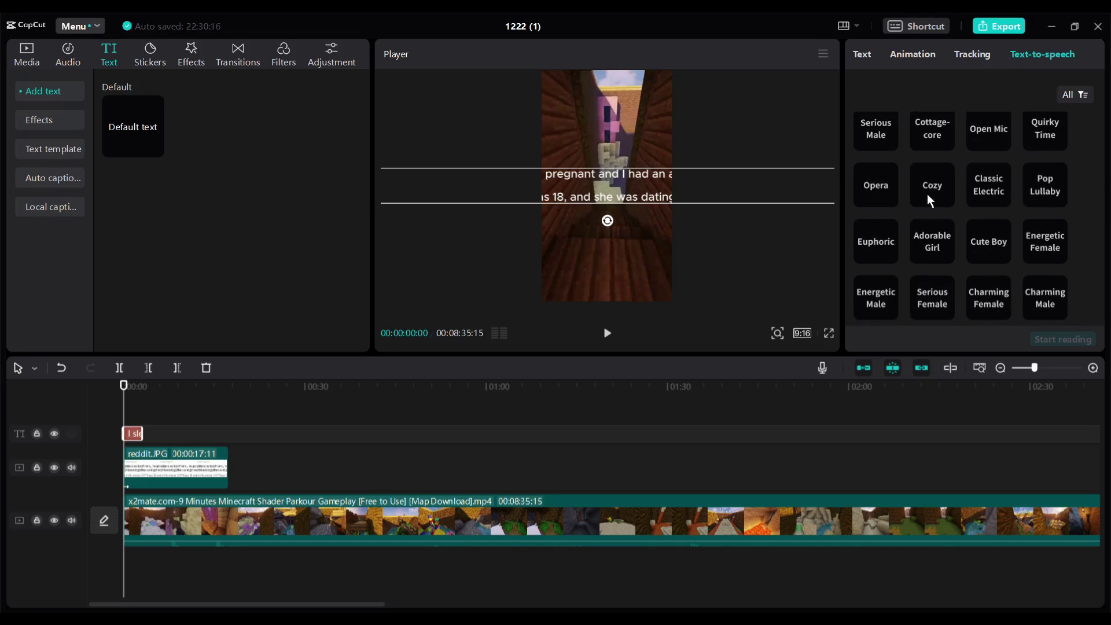
pyautogui.scroll(-3, 931, 221)
pyautogui.click(876, 280)
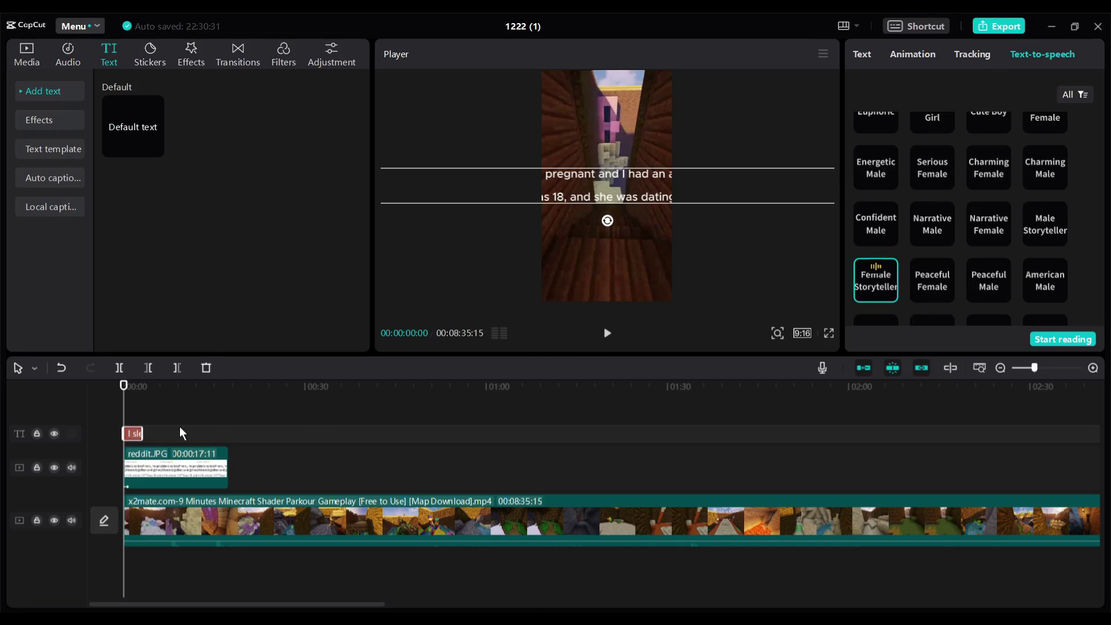
pyautogui.click(1058, 340)
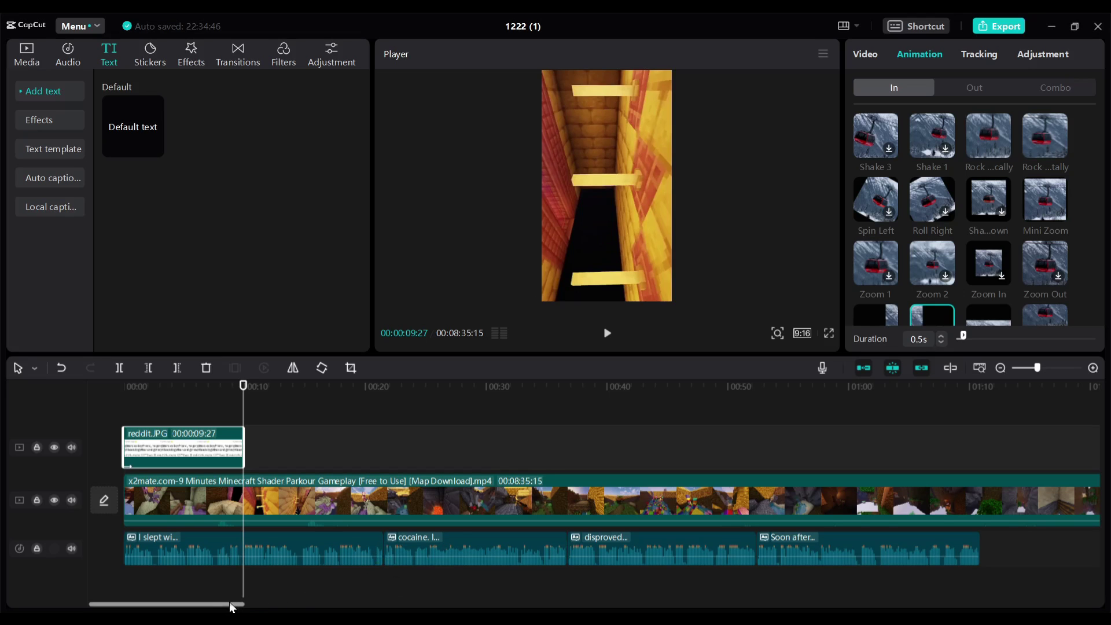
# Delete the parkour footage after the narration's end, then return the playhead to 00:00
pyautogui.moveTo(230, 603); pyautogui.dragTo(302, 602)
pyautogui.click(522, 417)
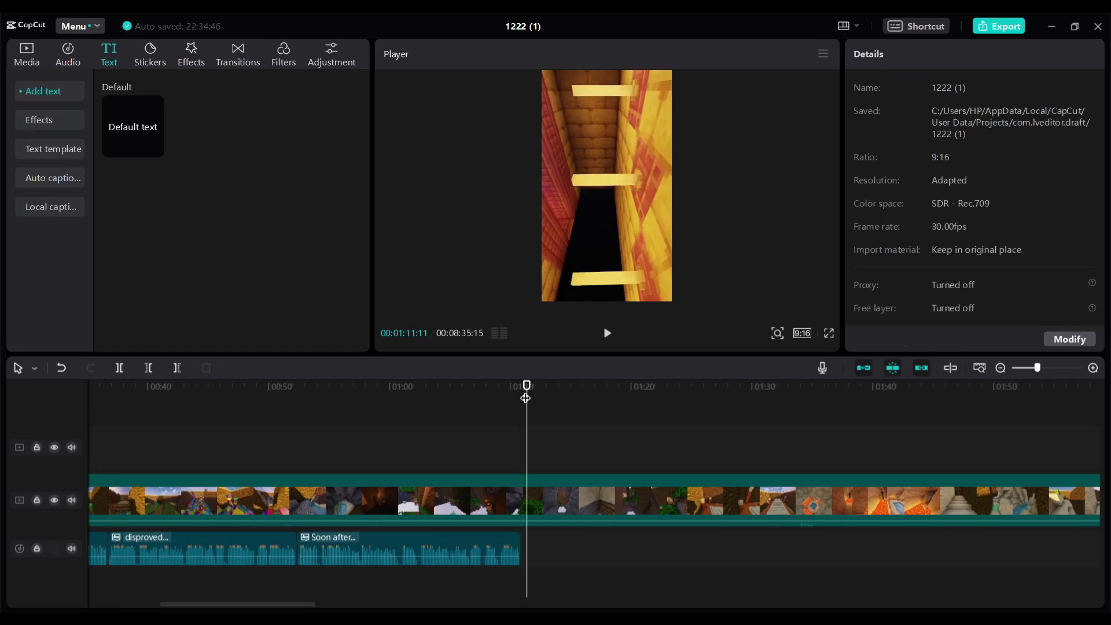
pyautogui.click(511, 501)
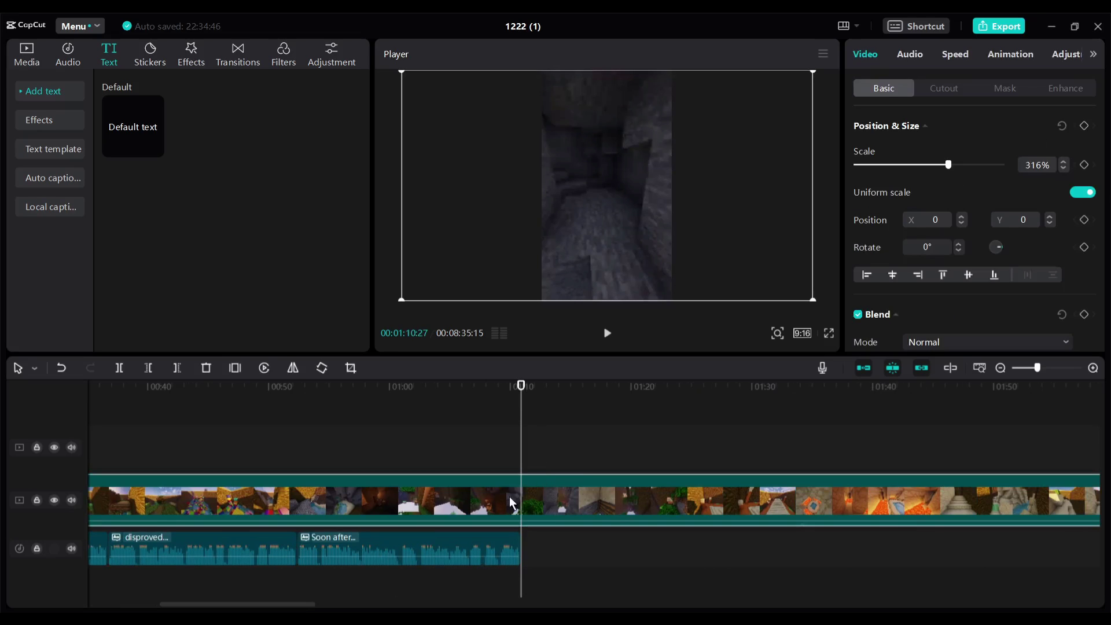
pyautogui.click(177, 369)
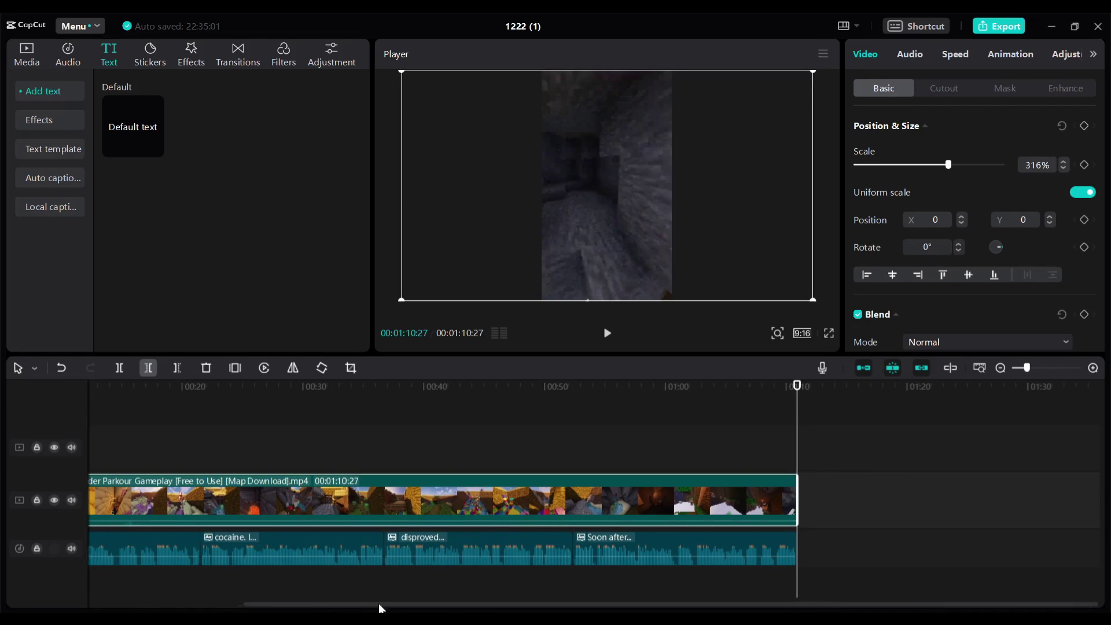
pyautogui.moveTo(378, 604); pyautogui.dragTo(192, 604)
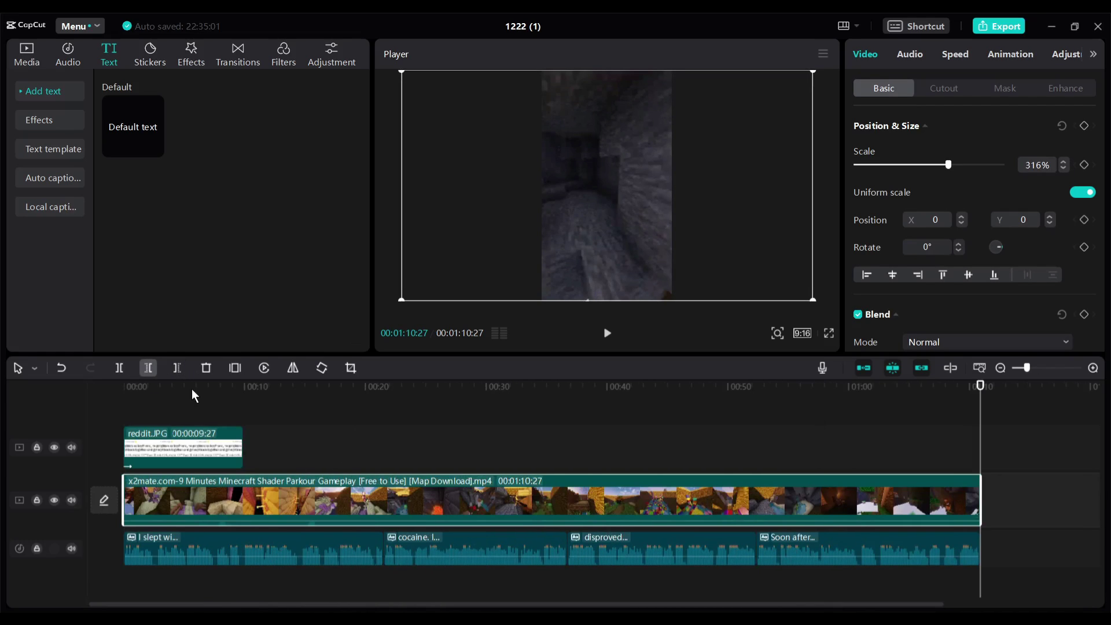
pyautogui.moveTo(193, 391); pyautogui.dragTo(75, 389)
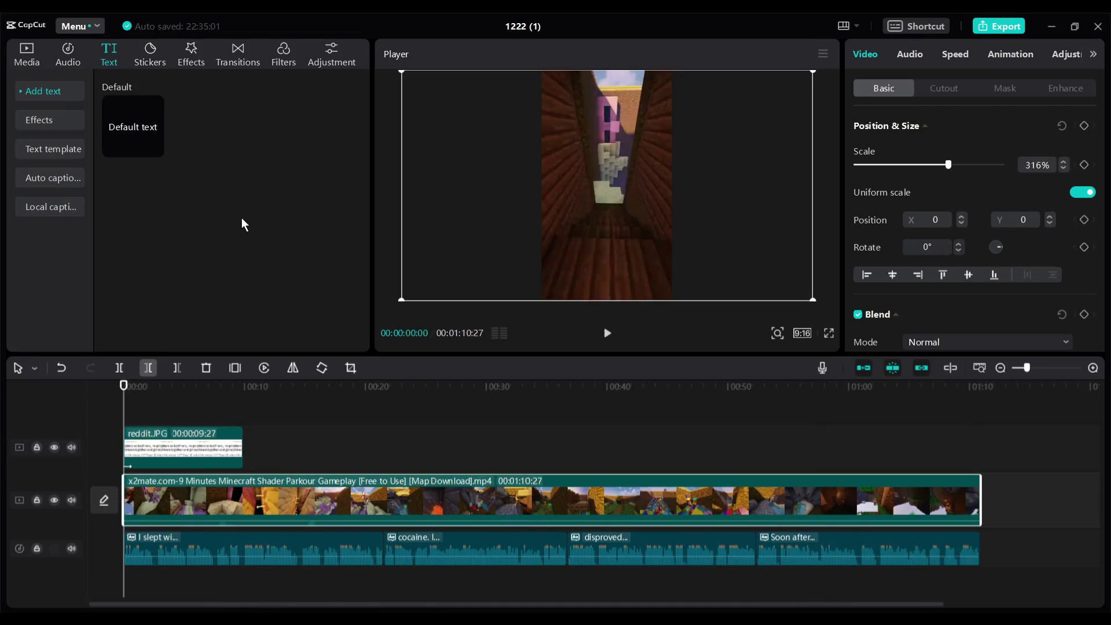
# Create English auto captions from the narration and preview the first caption
pyautogui.click(34, 178)
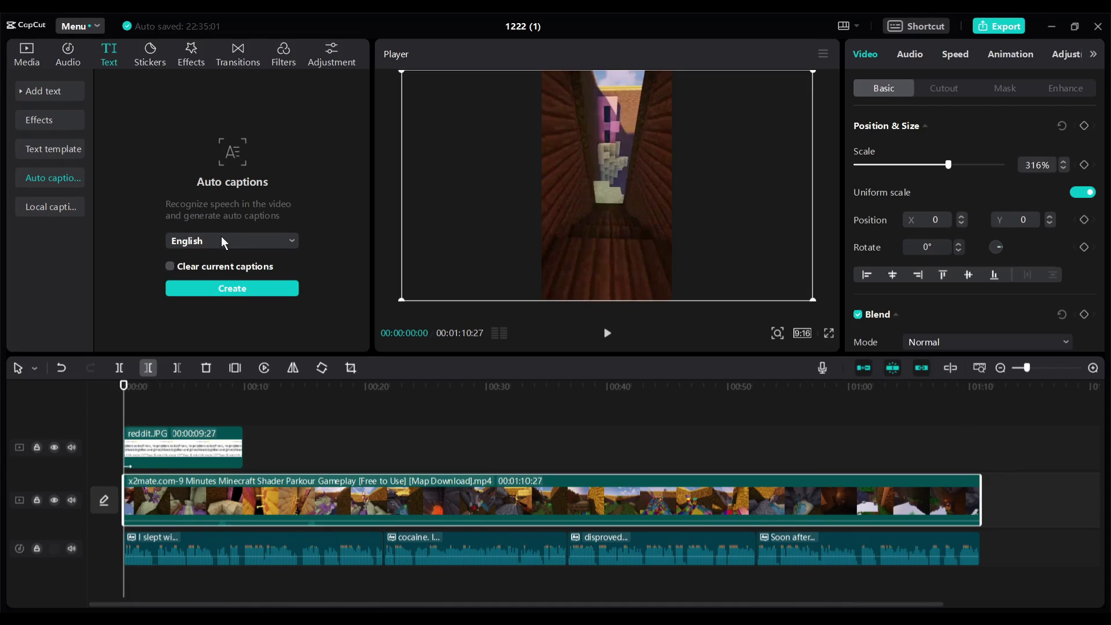
pyautogui.click(217, 289)
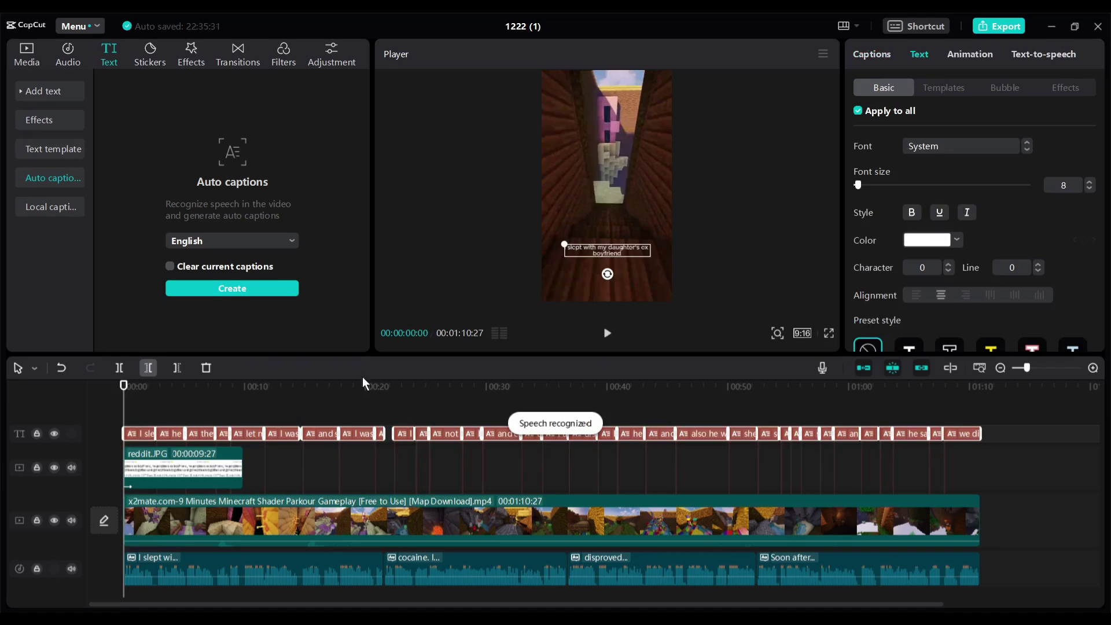
pyautogui.moveTo(123, 386); pyautogui.dragTo(243, 394)
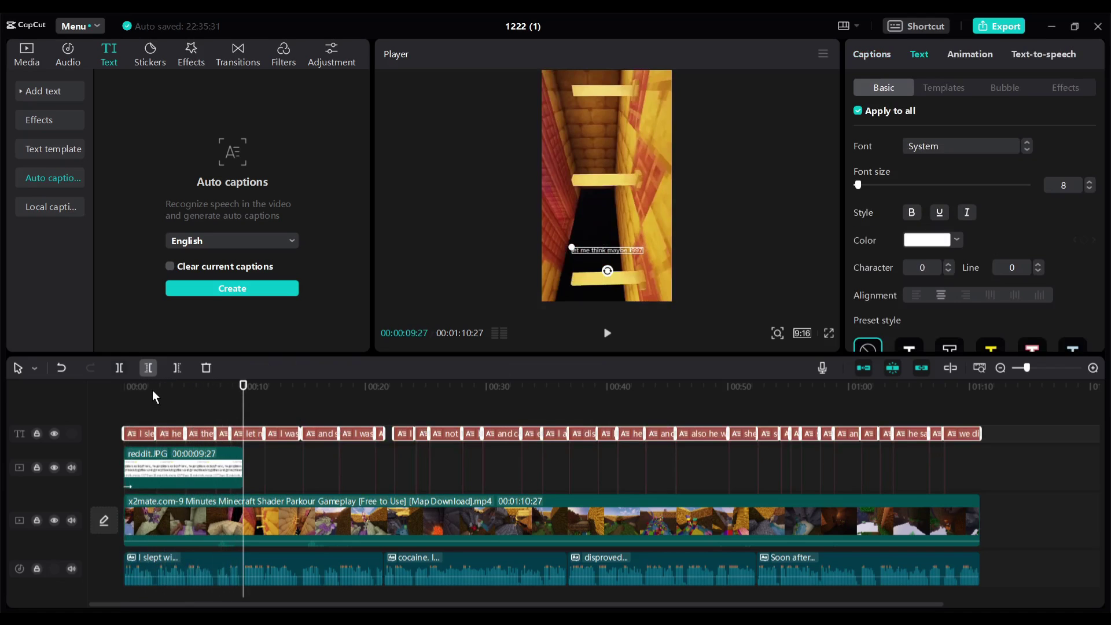
pyautogui.click(139, 388)
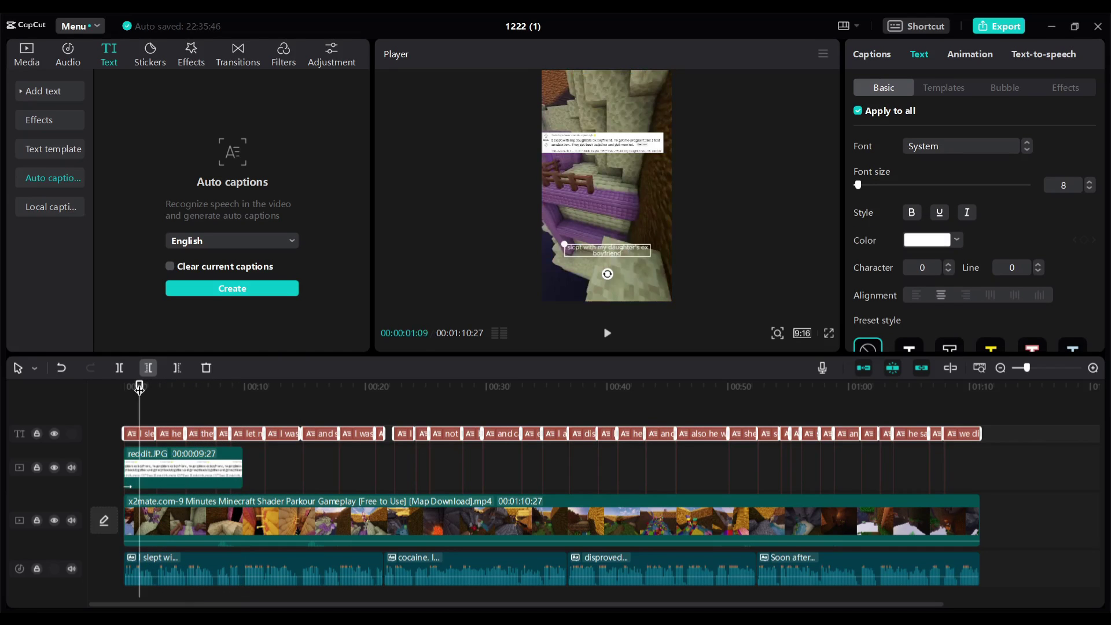
# Set the captions to the Bungee font in orange
pyautogui.click(139, 433)
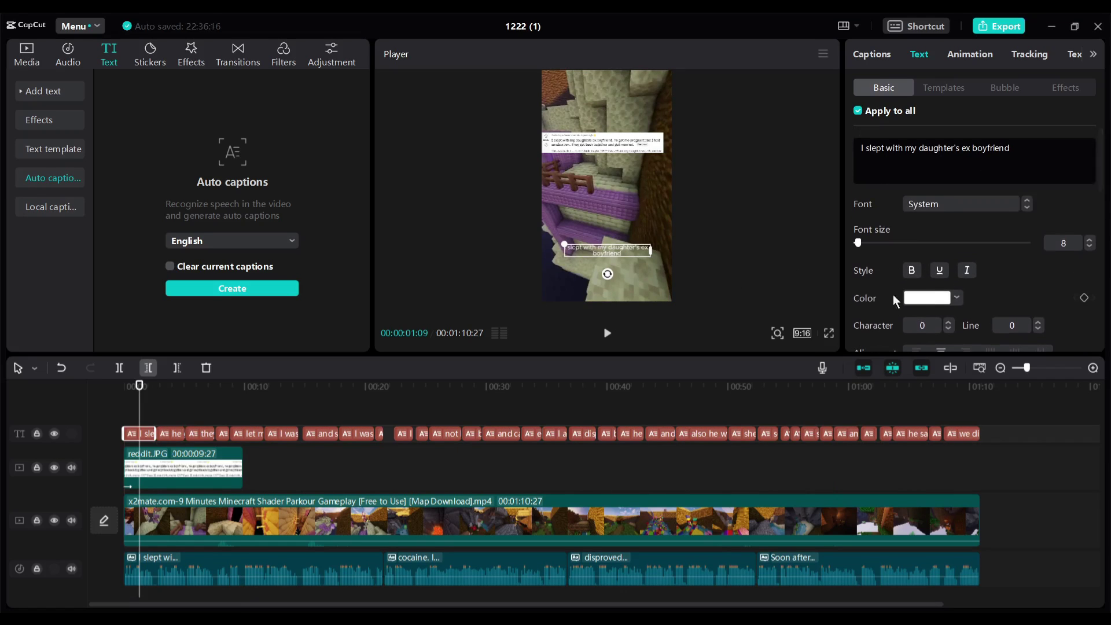
pyautogui.click(958, 203)
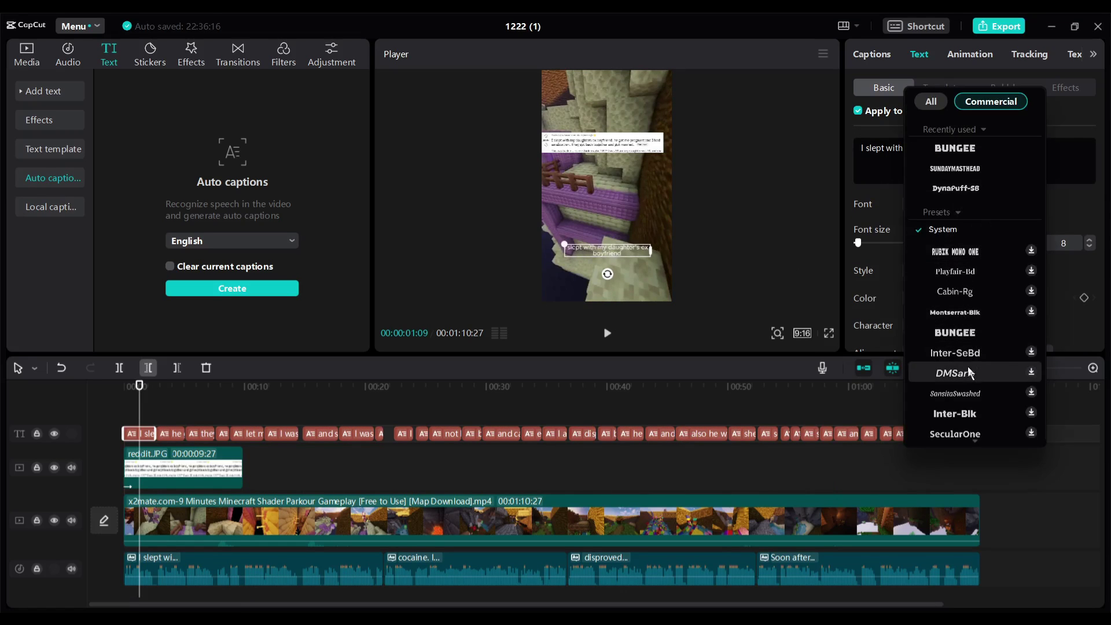
pyautogui.scroll(-3, 974, 394)
pyautogui.scroll(5, 978, 278)
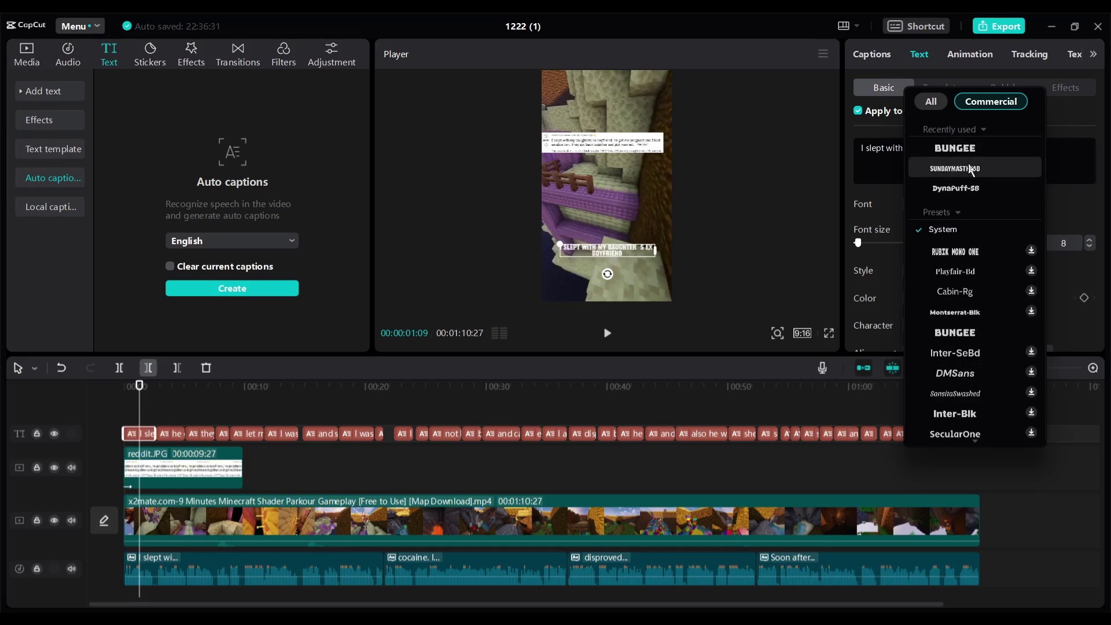
pyautogui.click(983, 150)
pyautogui.click(928, 298)
pyautogui.click(916, 427)
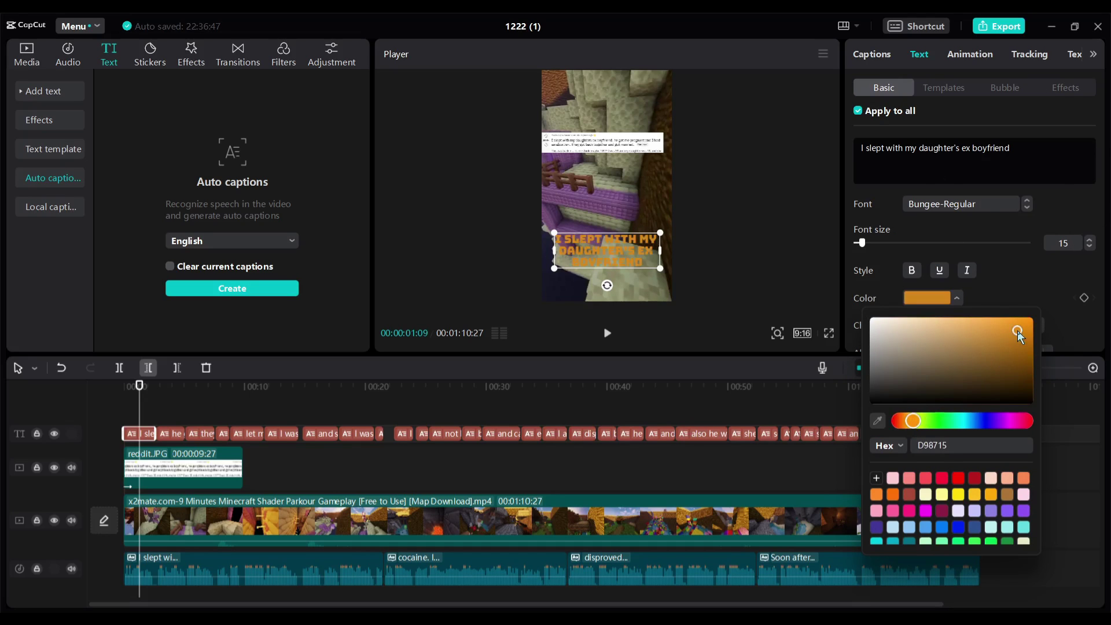
pyautogui.click(1017, 330)
# Add a thick black stroke to the captions and move them up toward mid-frame
pyautogui.scroll(-5, 960, 283)
pyautogui.scroll(2, 960, 283)
pyautogui.scroll(-10, 961, 284)
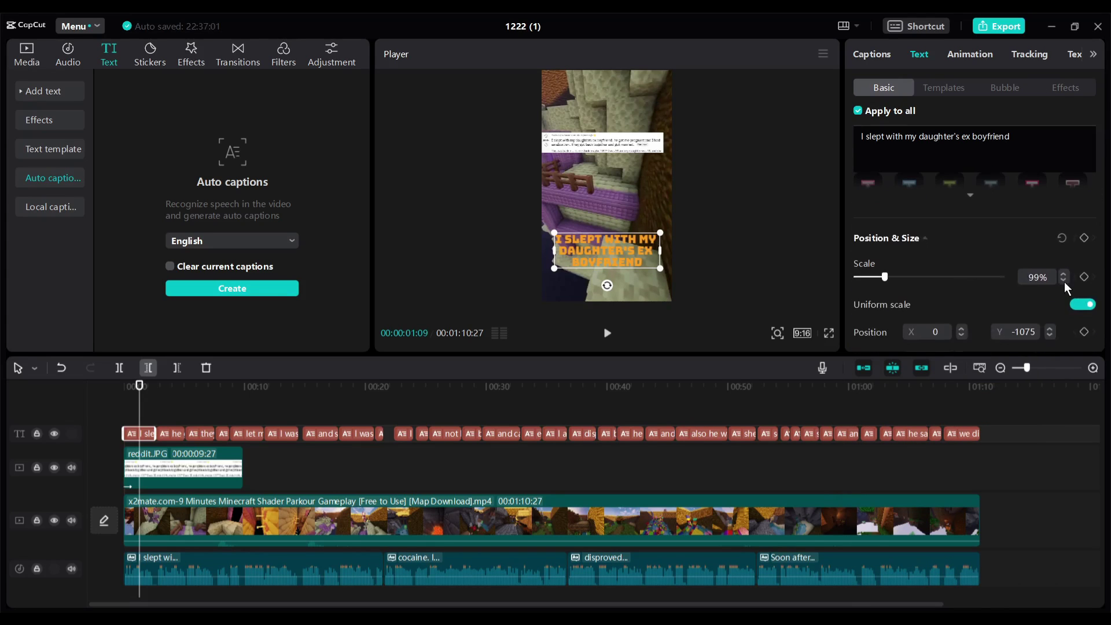
pyautogui.scroll(2, 907, 276)
pyautogui.click(857, 254)
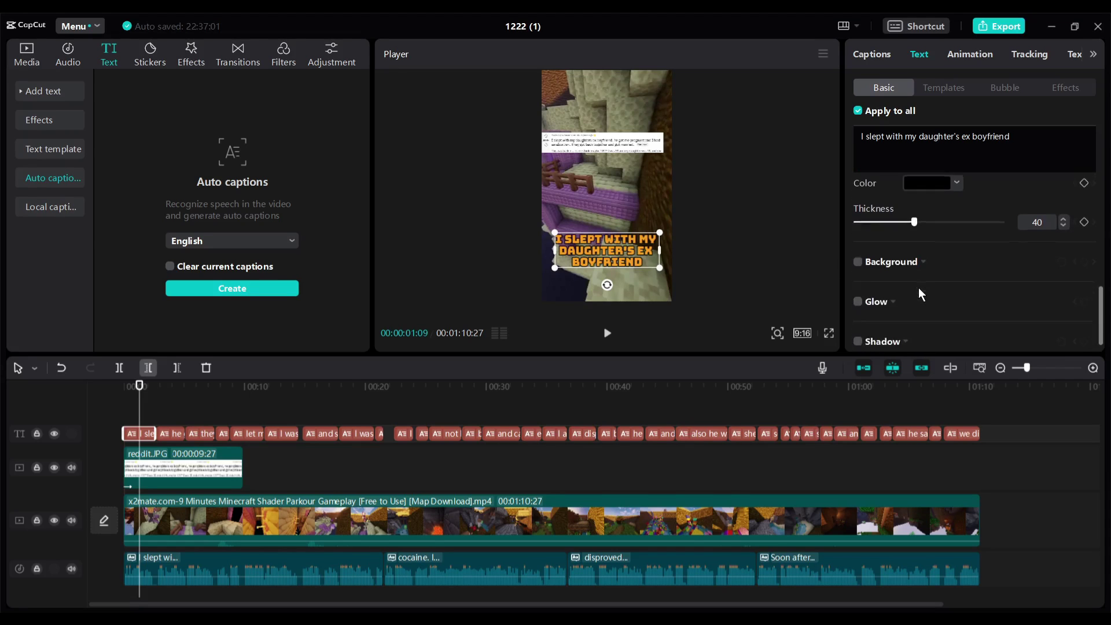
pyautogui.click(922, 261)
pyautogui.scroll(-2, 932, 280)
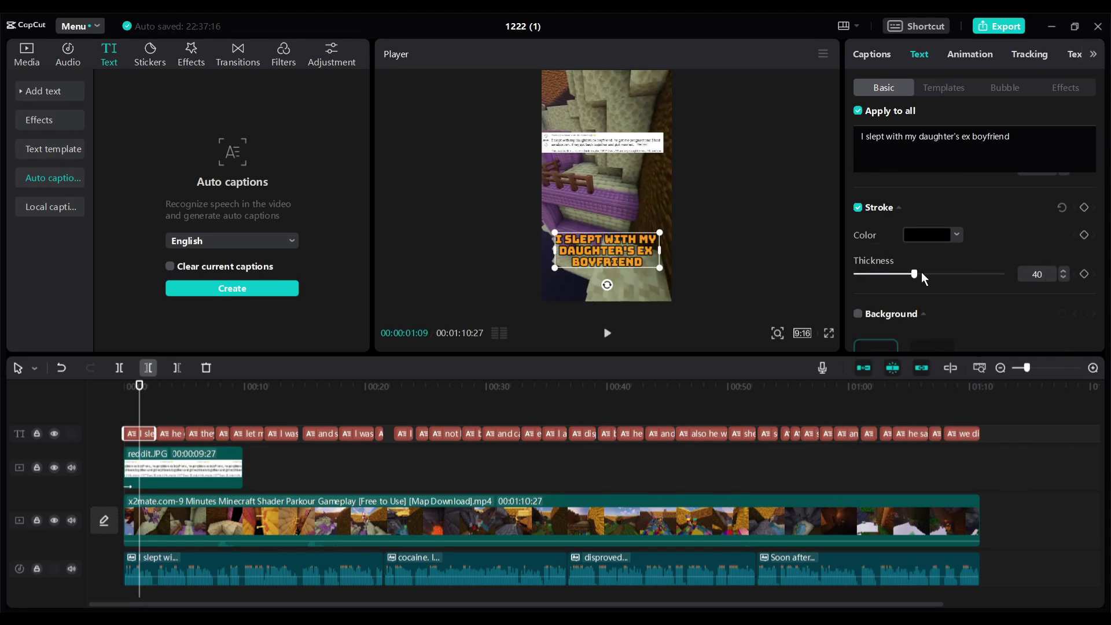
pyautogui.moveTo(917, 273); pyautogui.dragTo(981, 277)
pyautogui.moveTo(610, 245); pyautogui.dragTo(610, 203)
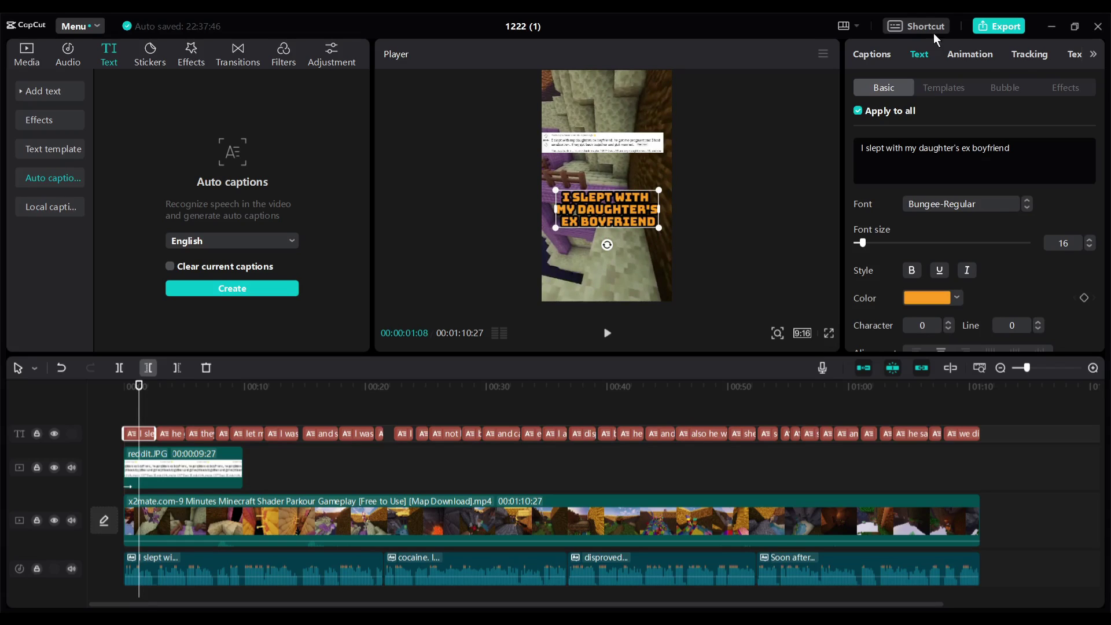
# Apply the Pop-up caption animation for word-by-word highlighting
pyautogui.click(973, 57)
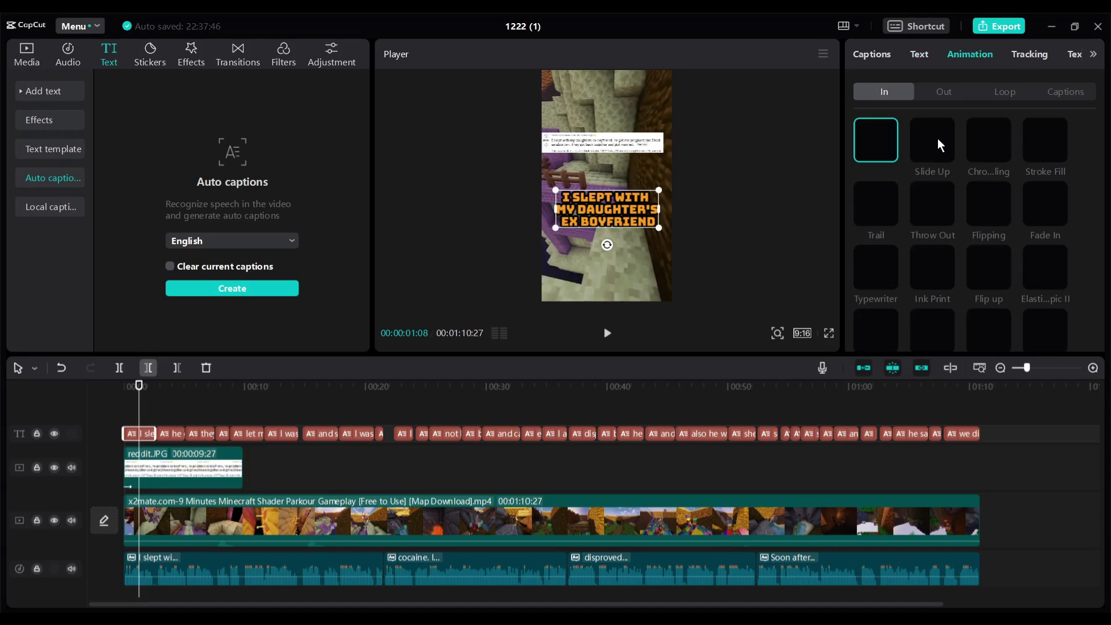
pyautogui.click(1074, 95)
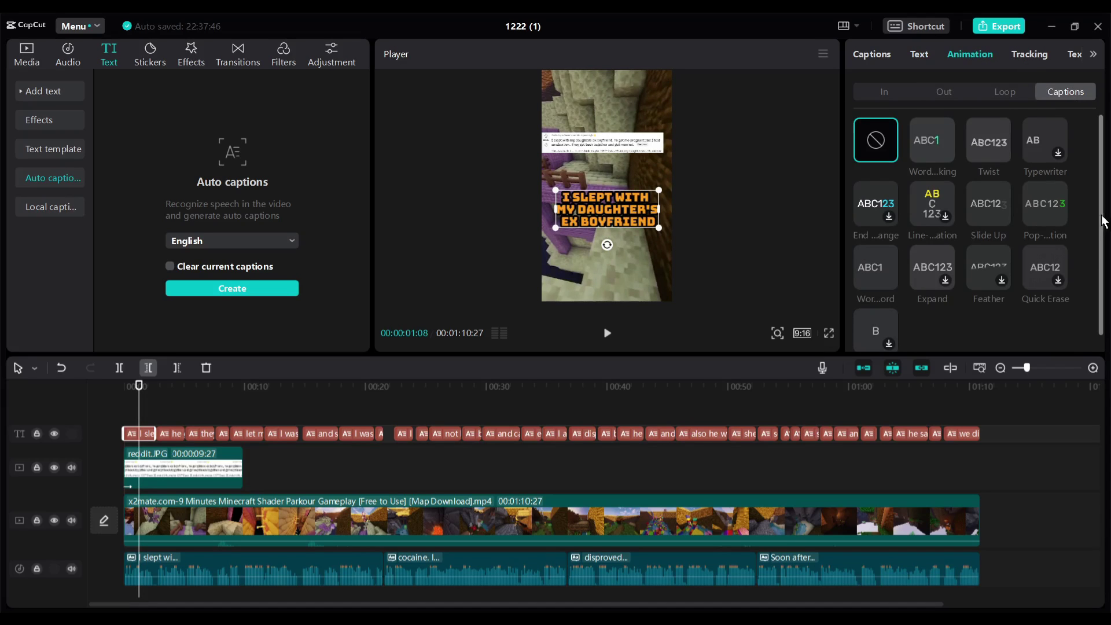
pyautogui.scroll(-1, 1078, 241)
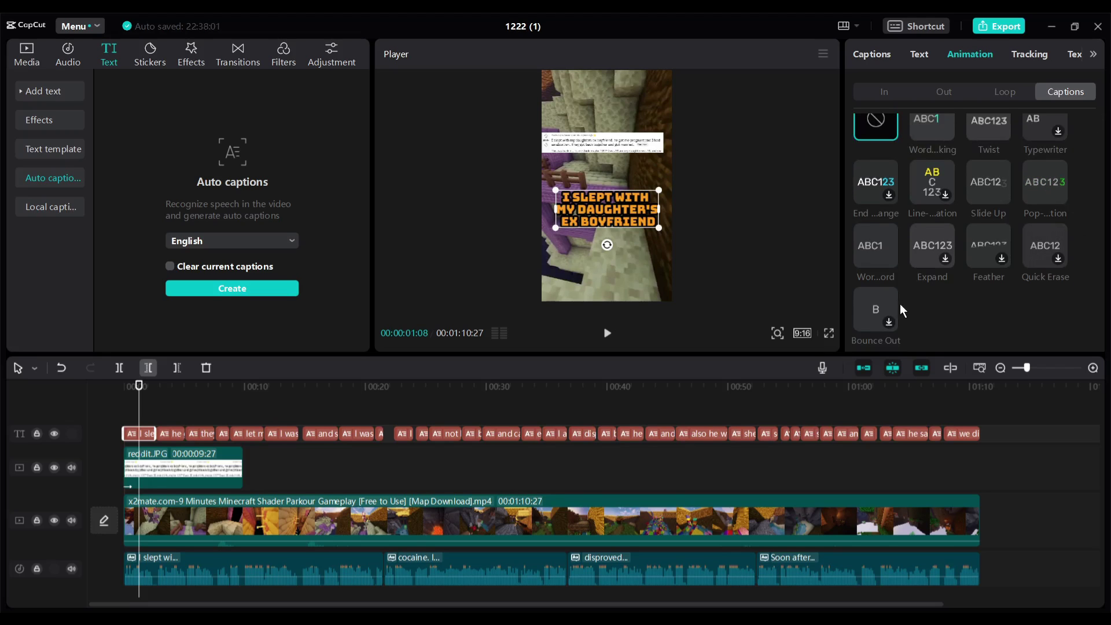
pyautogui.click(1051, 190)
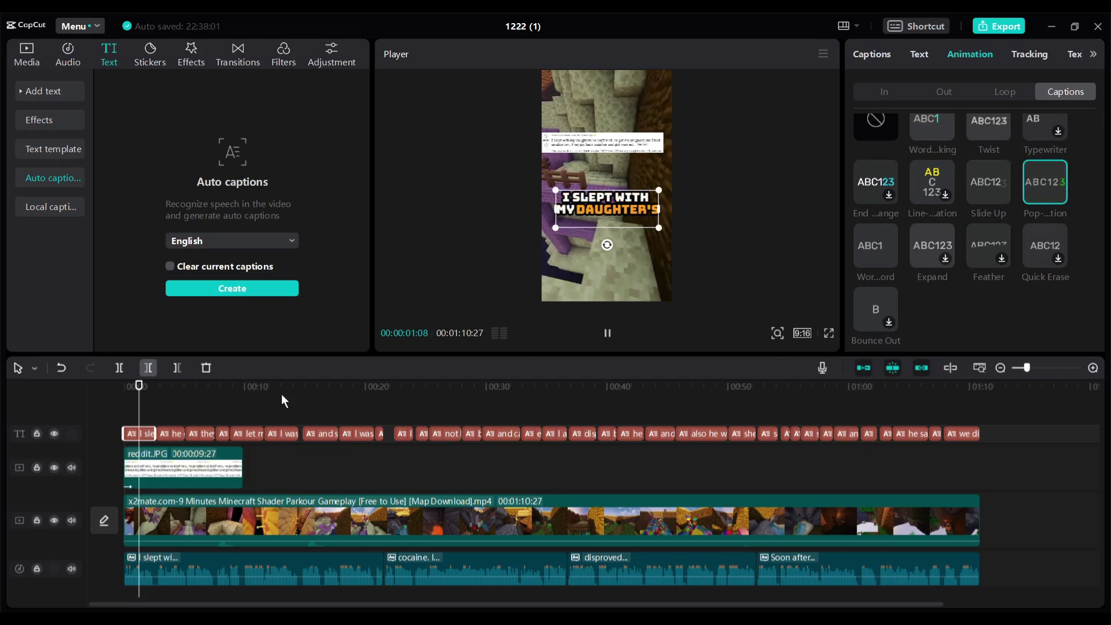
# Play from about 7 seconds to preview the animated captions, then scrub back to 'LET ME THINK'
pyautogui.click(143, 388)
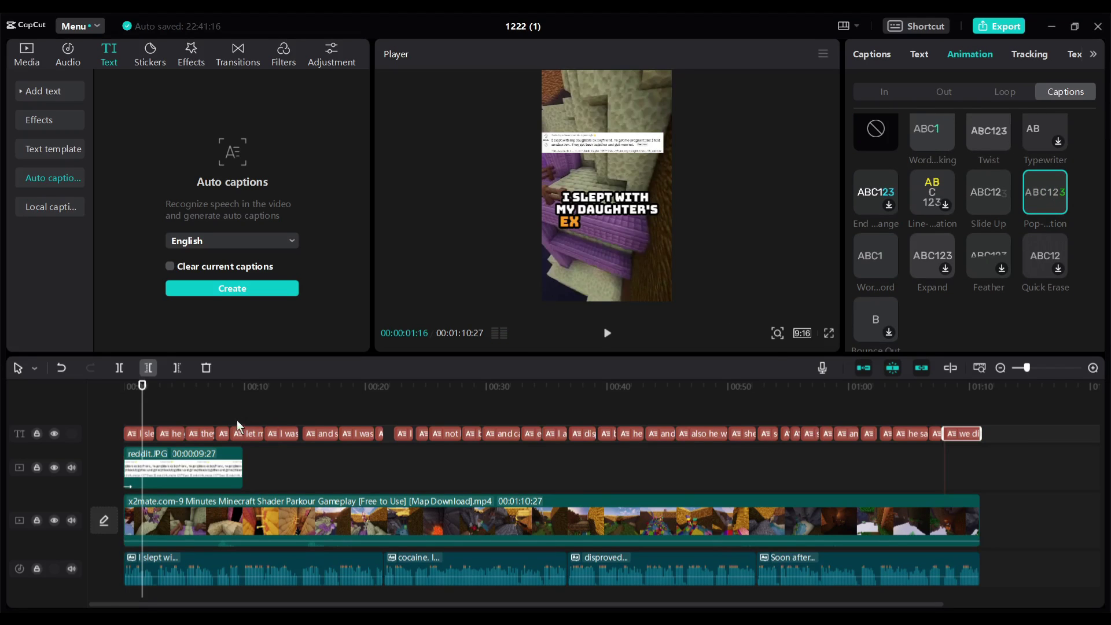
pyautogui.click(216, 385)
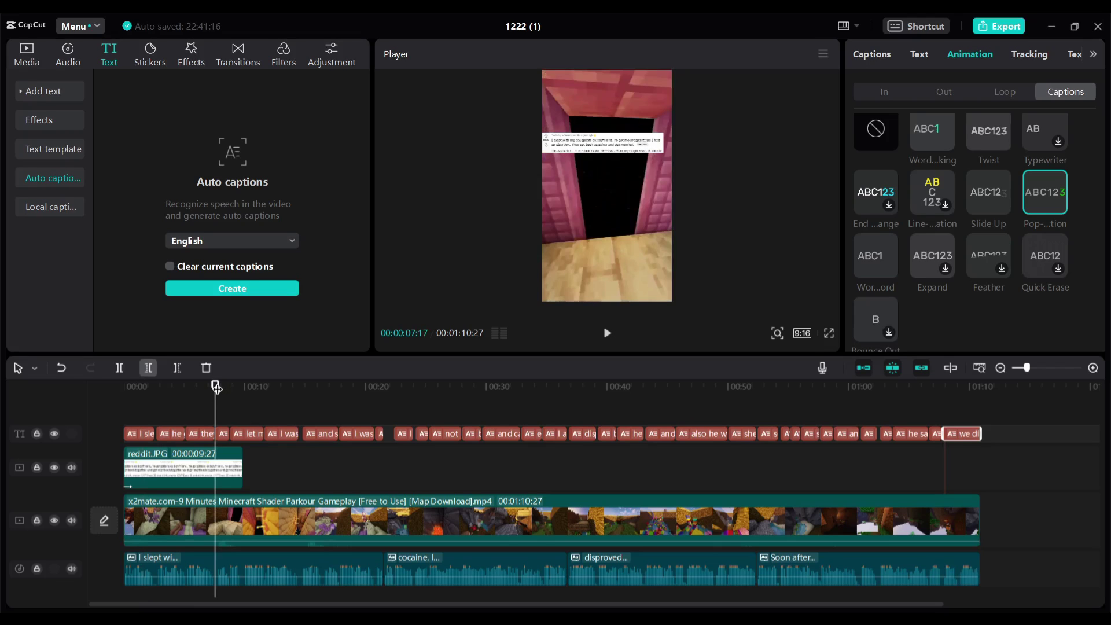
pyautogui.press('space')
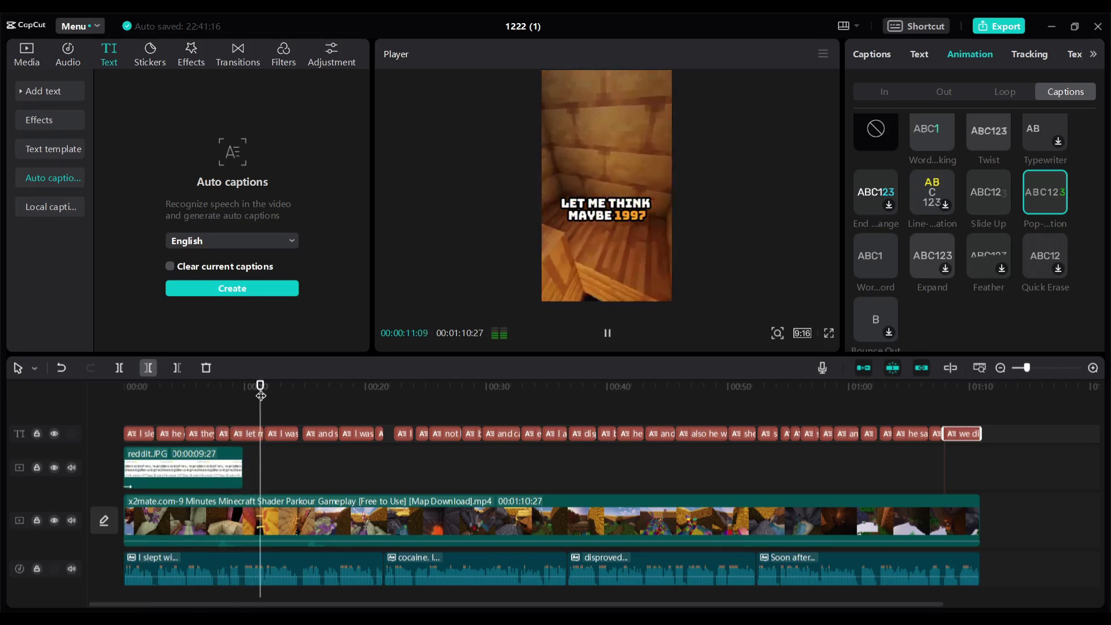
pyautogui.click(262, 387)
pyautogui.moveTo(261, 387); pyautogui.dragTo(245, 389)
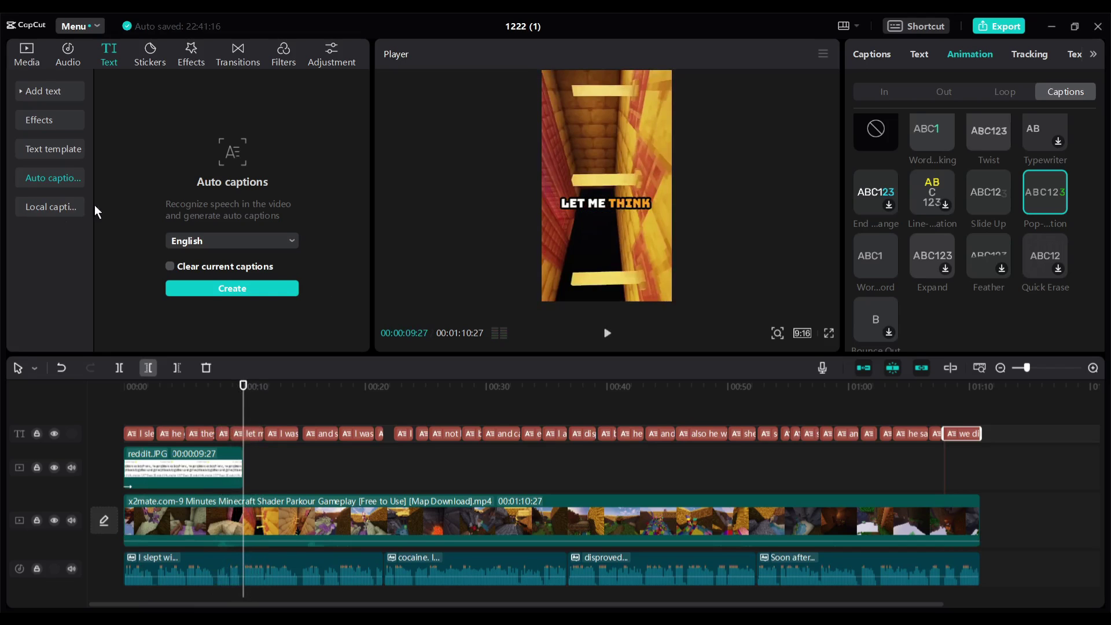
# Search the stock library for 'Romantic' couple clips, filtered to videos
pyautogui.click(35, 70)
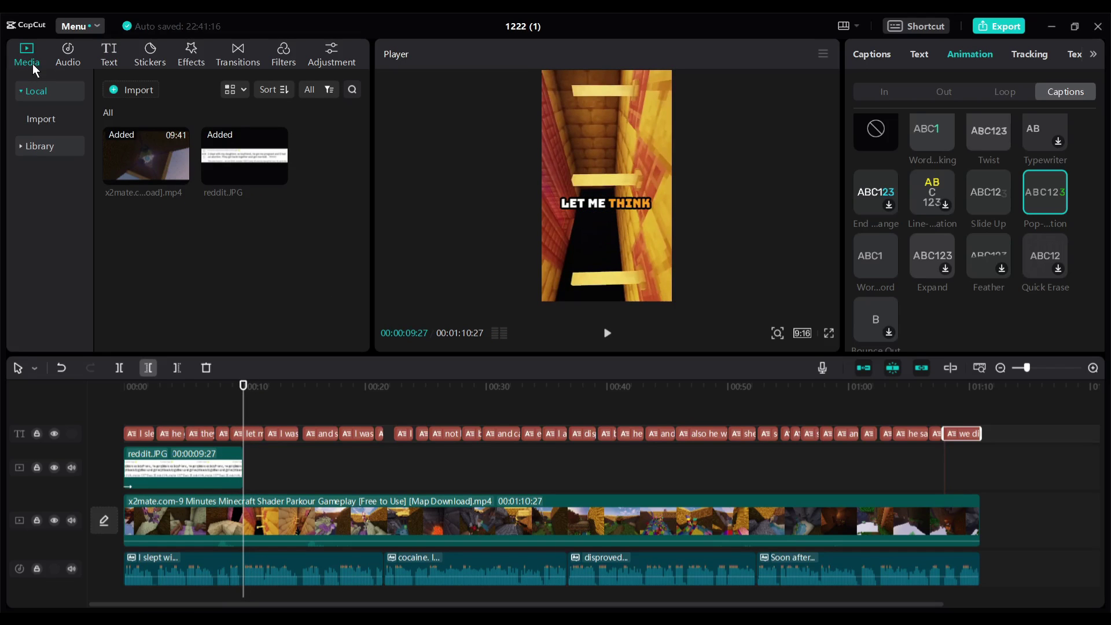
pyautogui.click(29, 147)
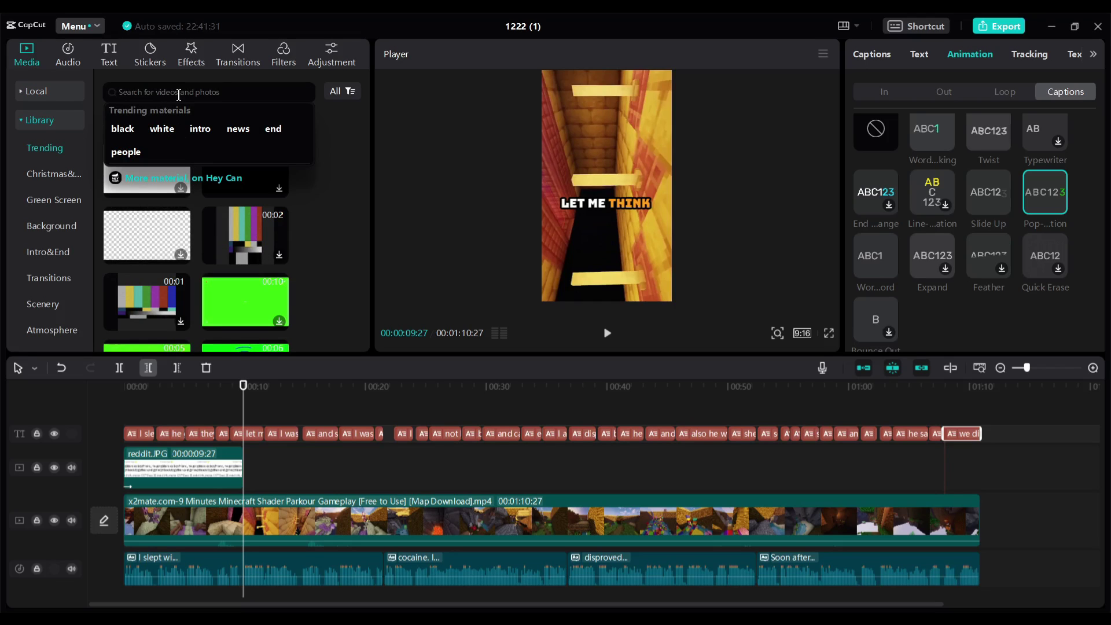
pyautogui.write('Romantic')
pyautogui.click(144, 193)
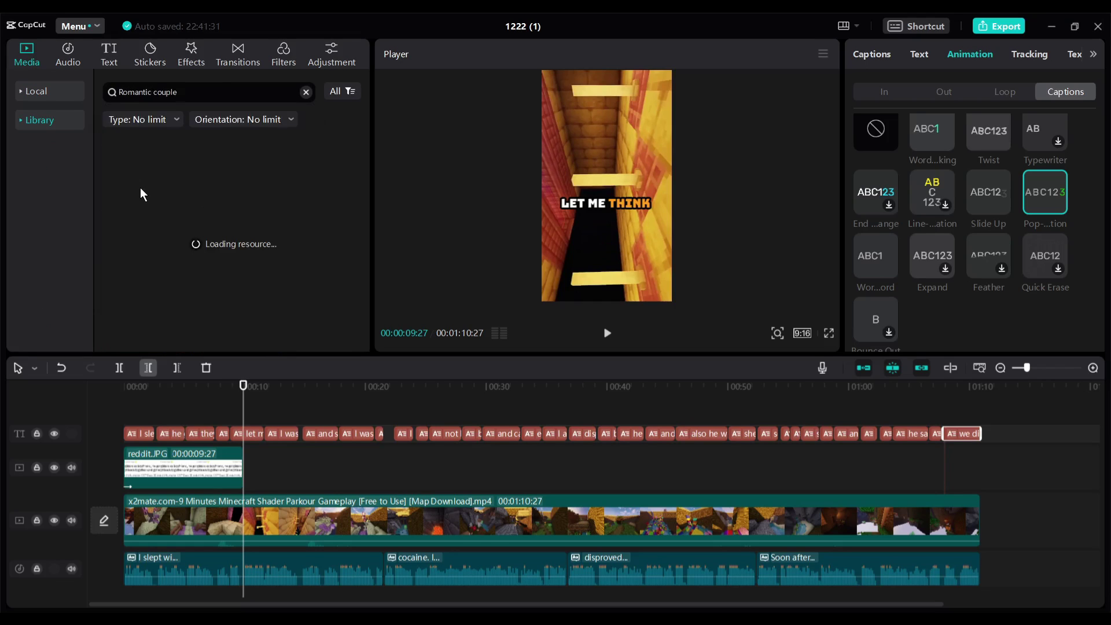
pyautogui.scroll(-3, 156, 259)
pyautogui.click(148, 176)
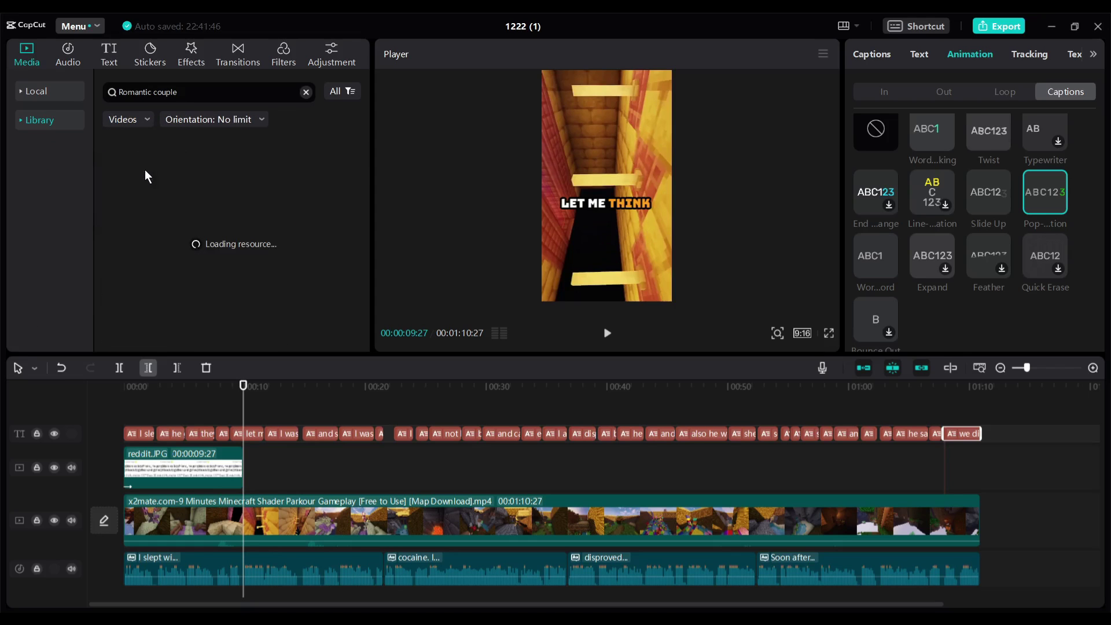
# Drop a romantic couple clip onto the timeline above the gameplay, trying and undoing a trim
pyautogui.scroll(-3, 149, 249)
pyautogui.moveTo(147, 255); pyautogui.dragTo(271, 464)
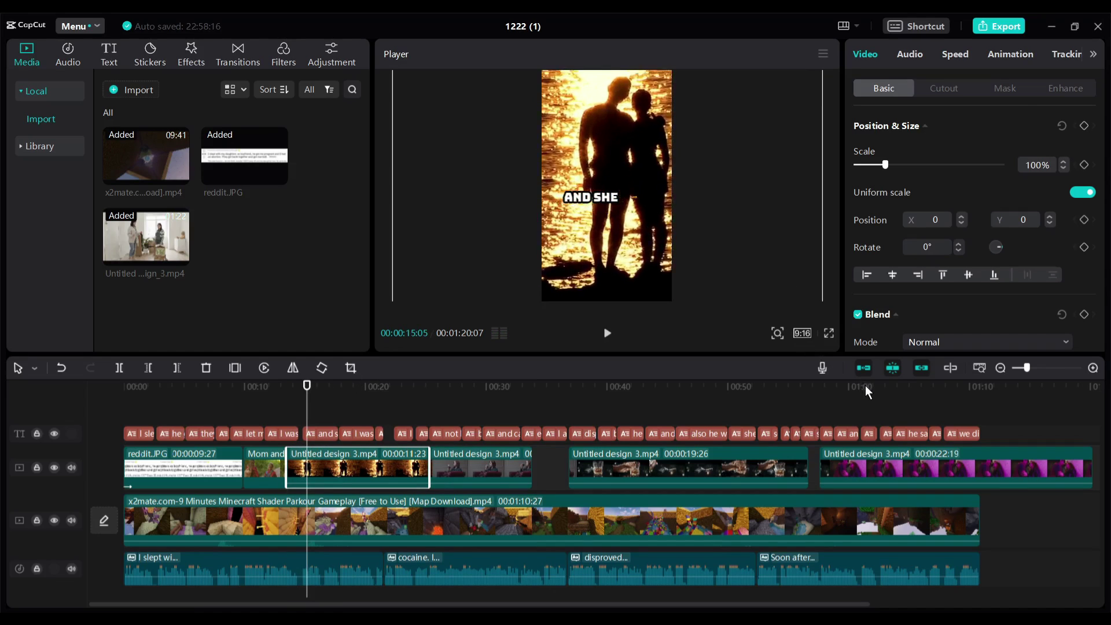
pyautogui.press('space')
pyautogui.press('w')
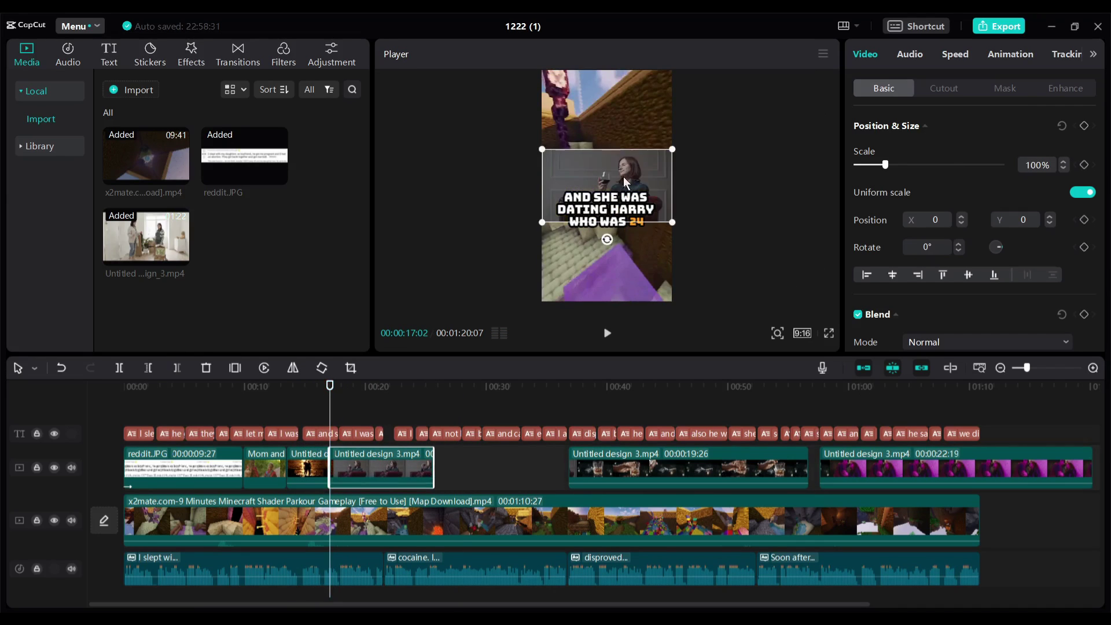
pyautogui.hotkey('ctrl', 'z')
pyautogui.press('space')
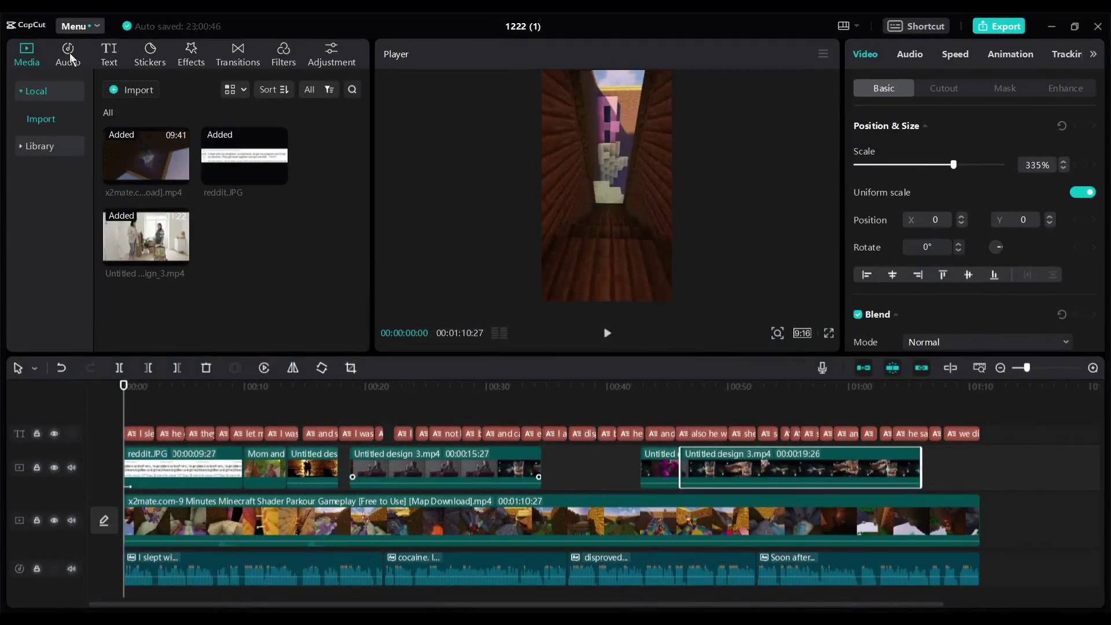
# Browse music sources and preview the song 'Christmas Kind of Love'
pyautogui.click(70, 55)
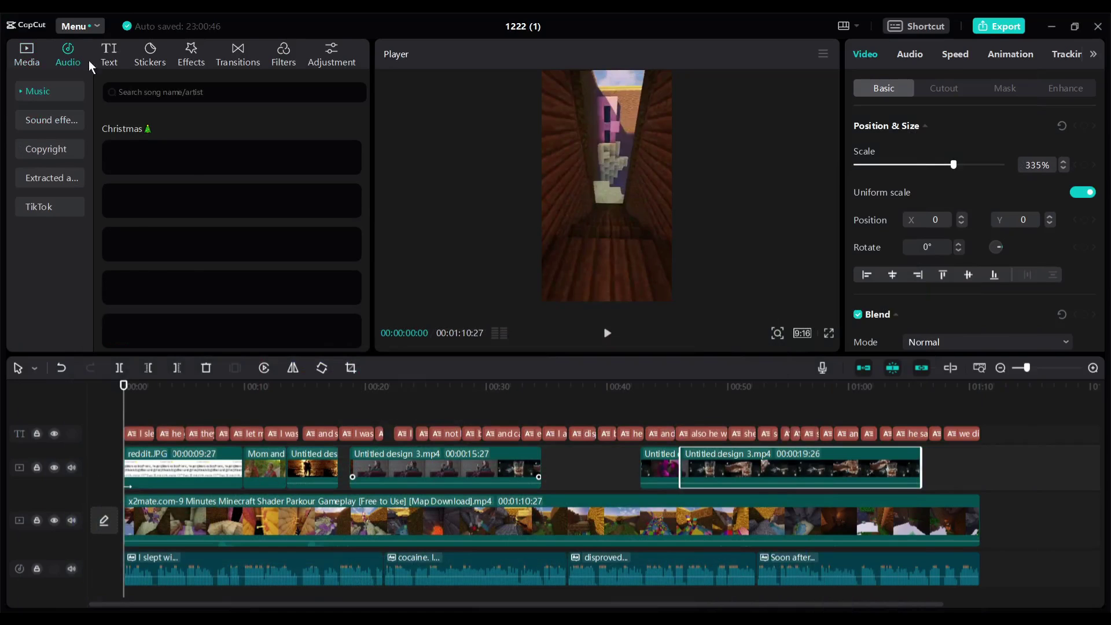
pyautogui.click(41, 206)
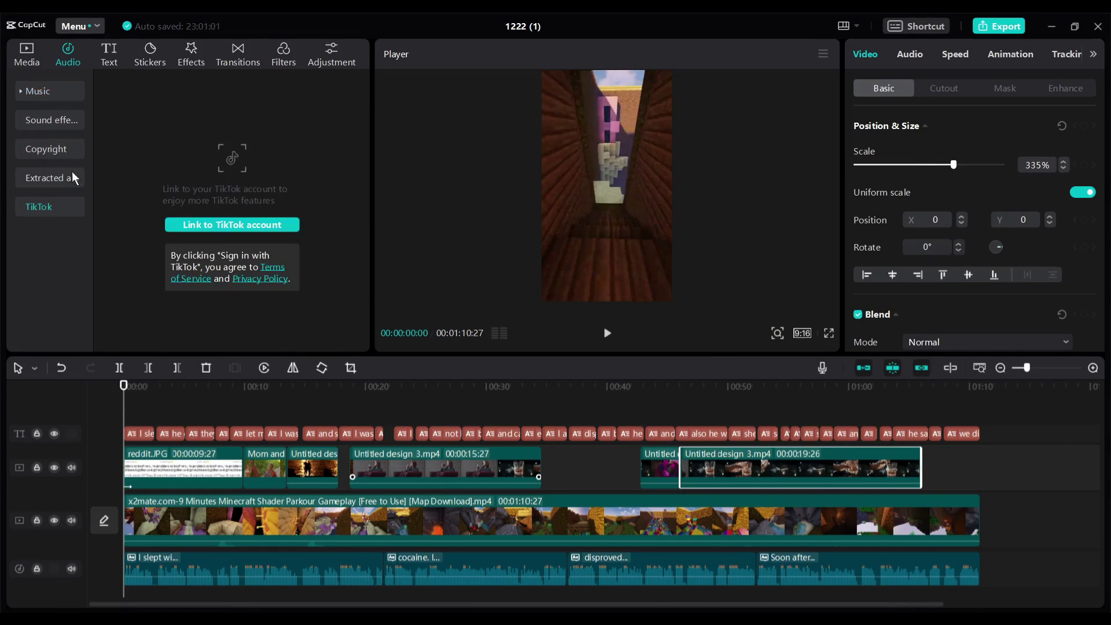
pyautogui.click(64, 178)
pyautogui.click(37, 91)
pyautogui.scroll(-3, 332, 156)
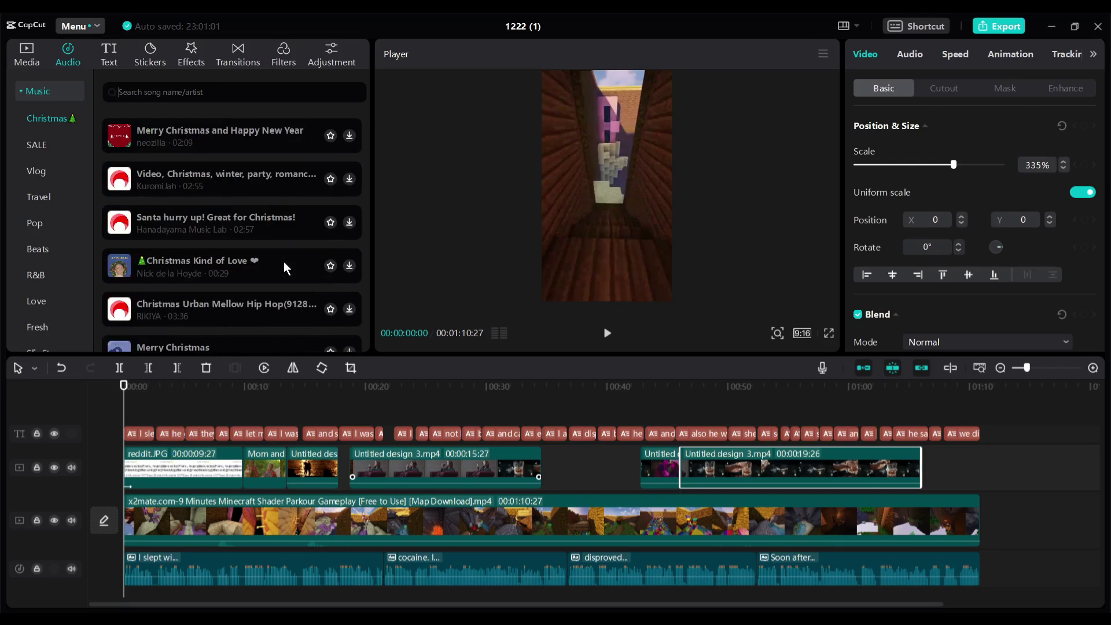
pyautogui.click(349, 268)
pyautogui.scroll(-5, 143, 282)
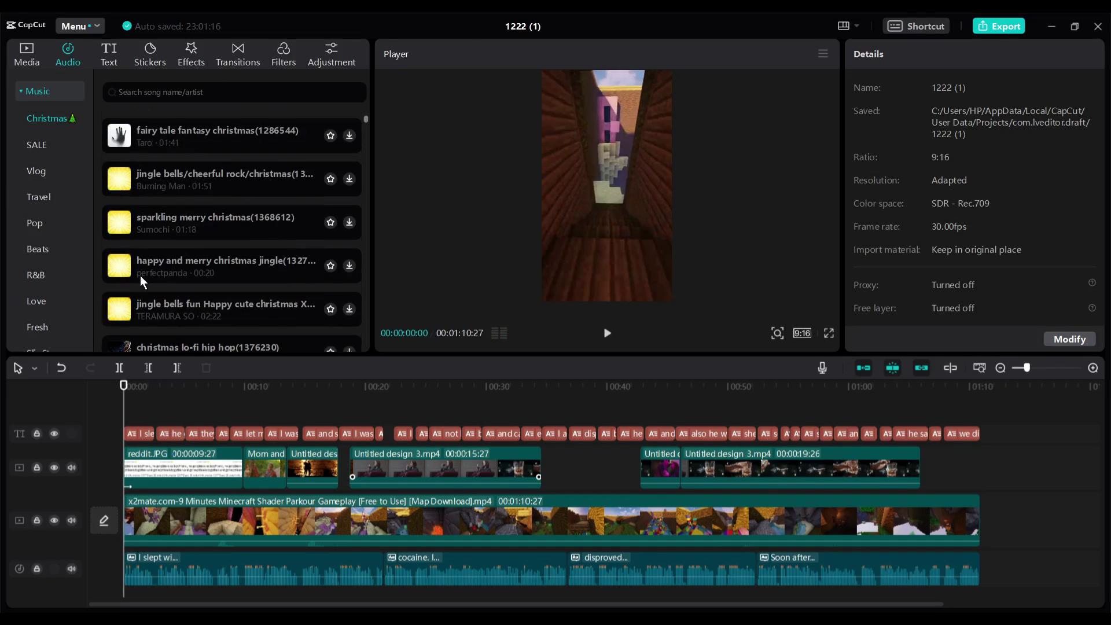
pyautogui.scroll(-3, 49, 249)
# Add 'A song that feels like a sweet and pale illusion' from Fresh at -16.7dB volume
pyautogui.click(47, 223)
pyautogui.click(37, 197)
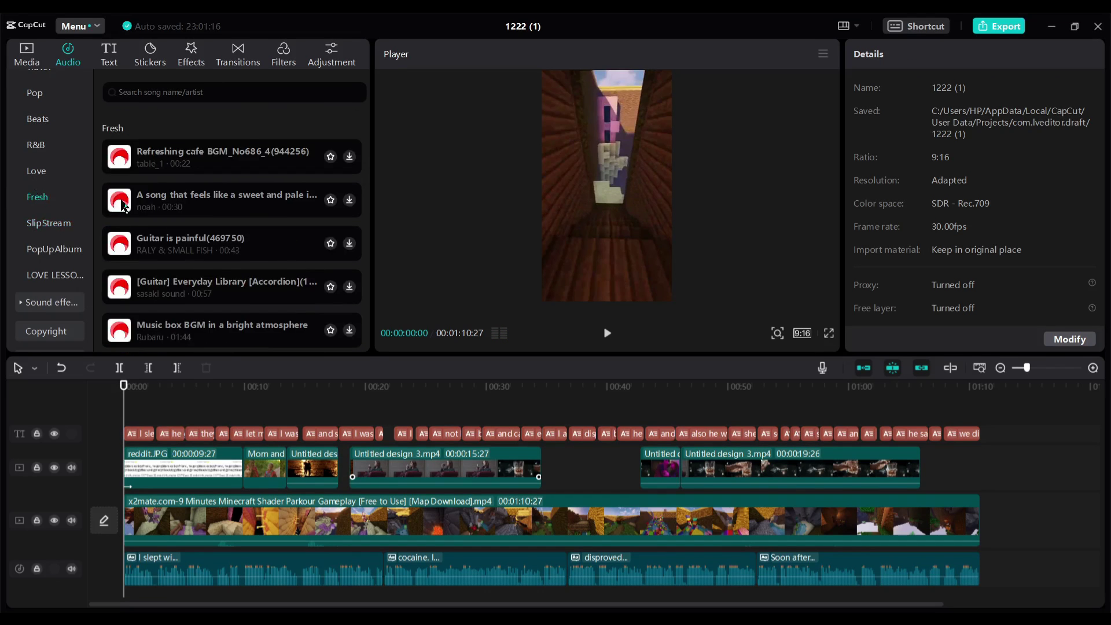
pyautogui.click(121, 202)
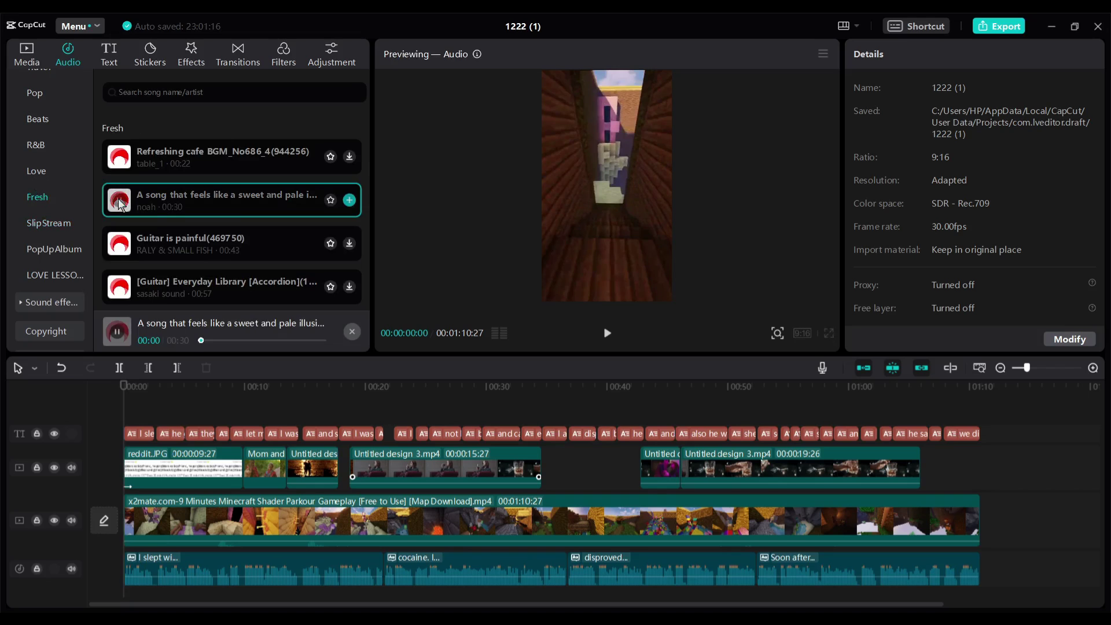
pyautogui.click(349, 200)
pyautogui.scroll(1, 405, 589)
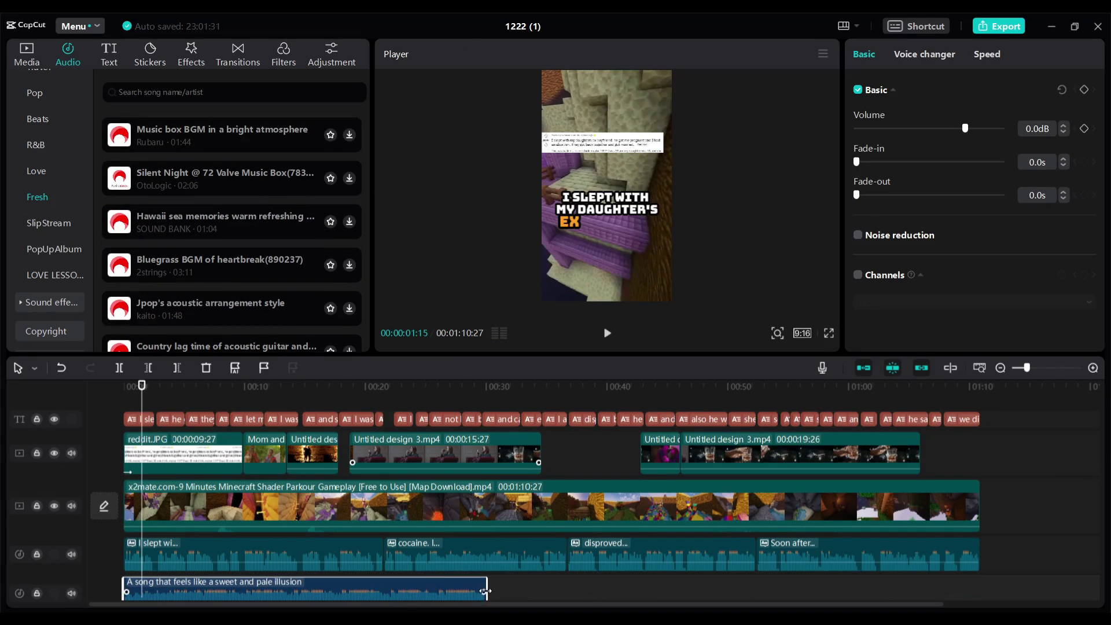
pyautogui.click(928, 128)
pyautogui.scroll(1, 440, 590)
# Remove the song and export the project as 'Reddit', 1080P mp4 at 30fps
pyautogui.press('Delete')
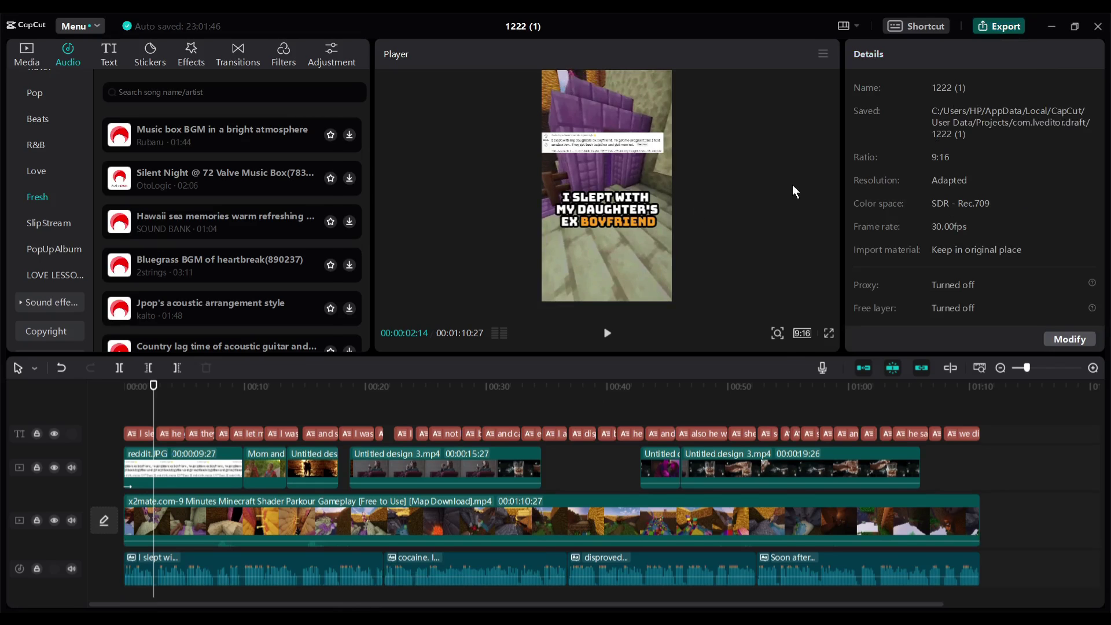
pyautogui.hotkey('ctrl', 'a')
pyautogui.write('Reddit')
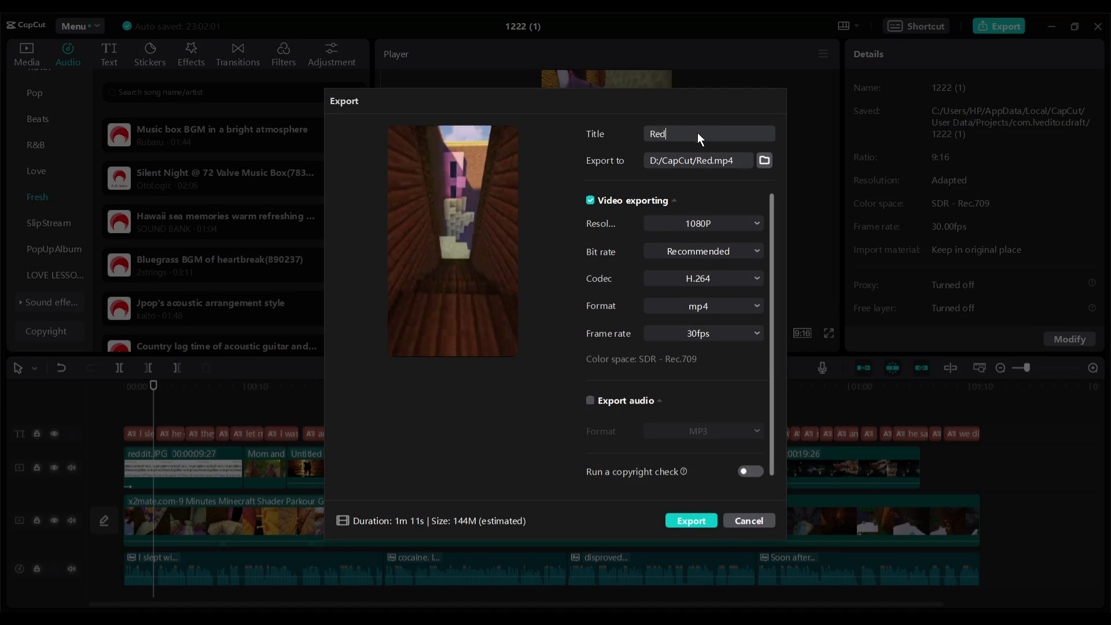
pyautogui.click(693, 521)
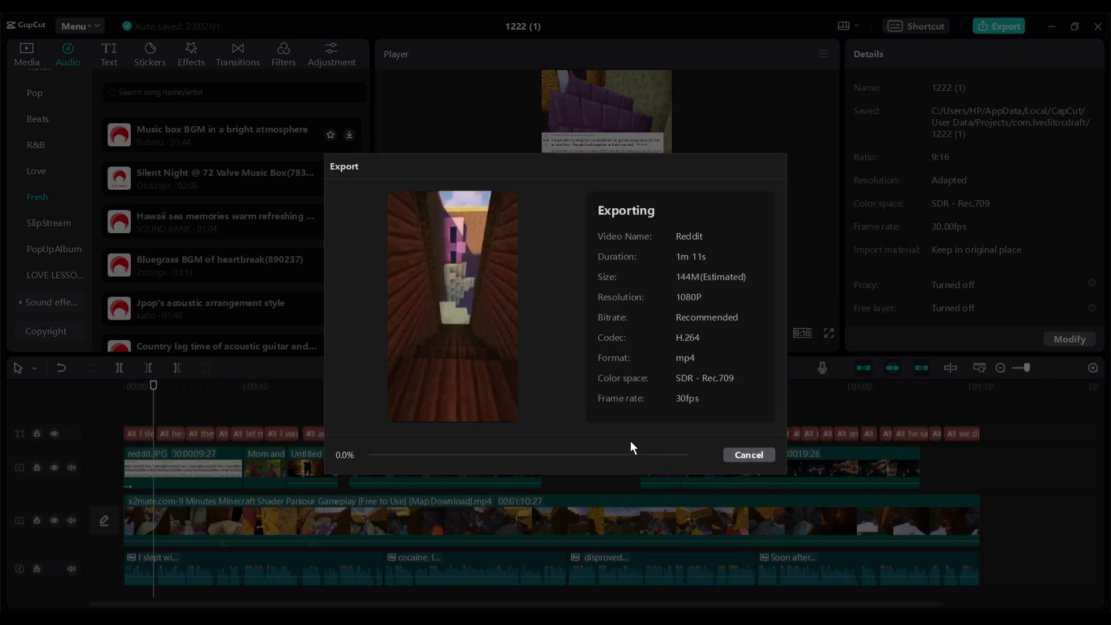